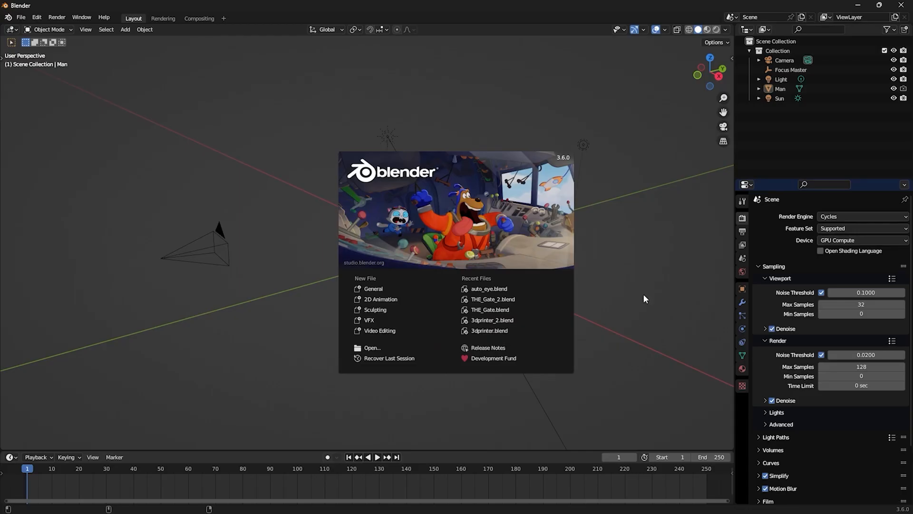
- Import the exported head scan into the Blender scene as a glTF 2.0 file
click(643, 296)
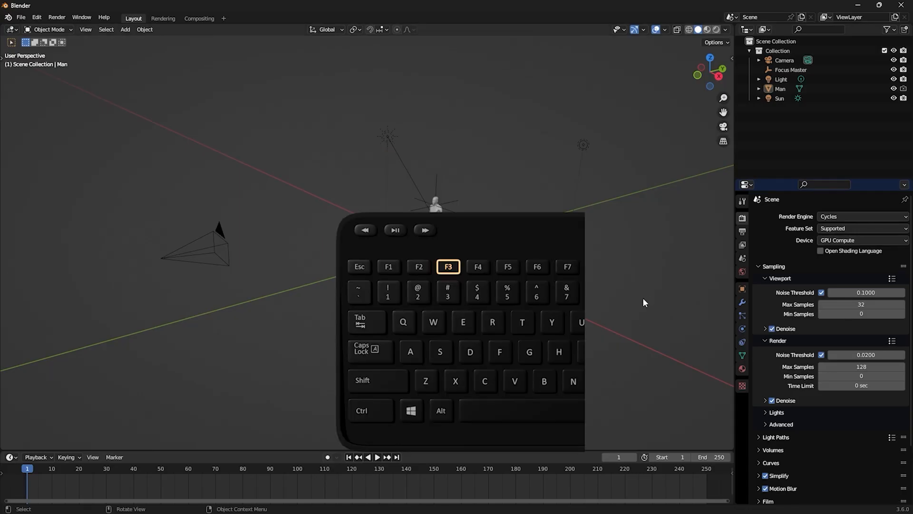
key(F3)
text(gltf)
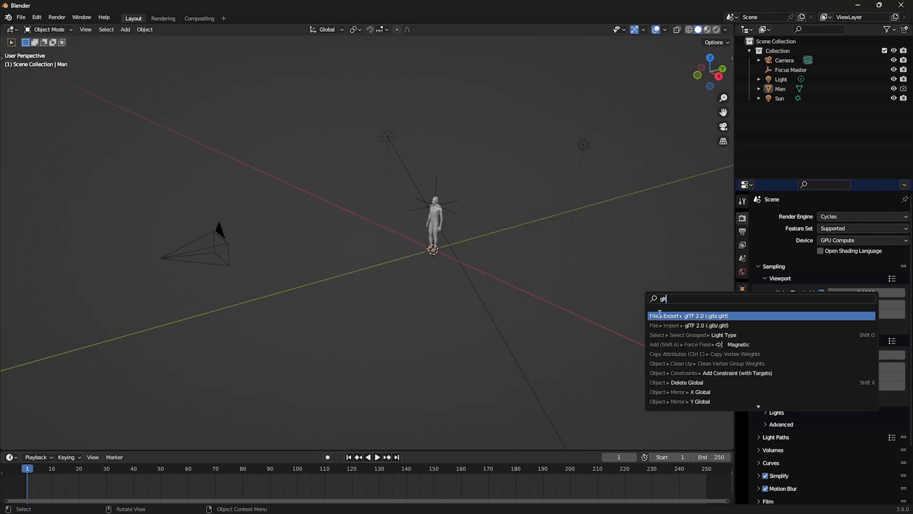
key(Return)
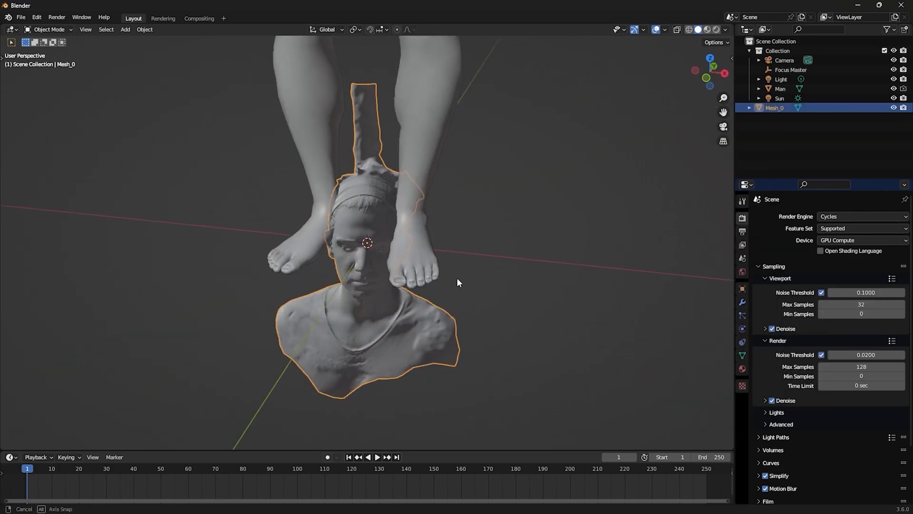
- Apply Shade Smooth to the imported head scan and move it up to the mannequin's head
middle_drag(457, 278, 447, 271)
right_click(447, 271)
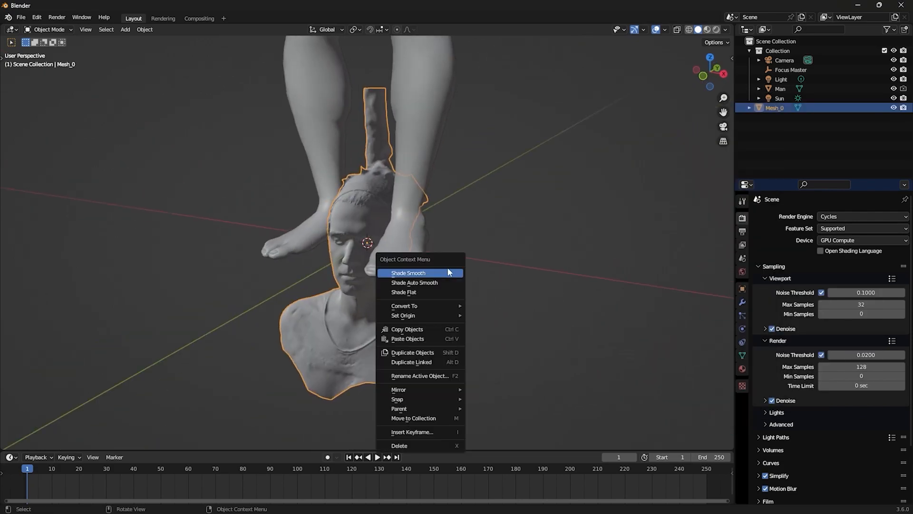
click(447, 271)
scroll(447, 267, down, 5)
middle_drag(472, 214, 457, 319)
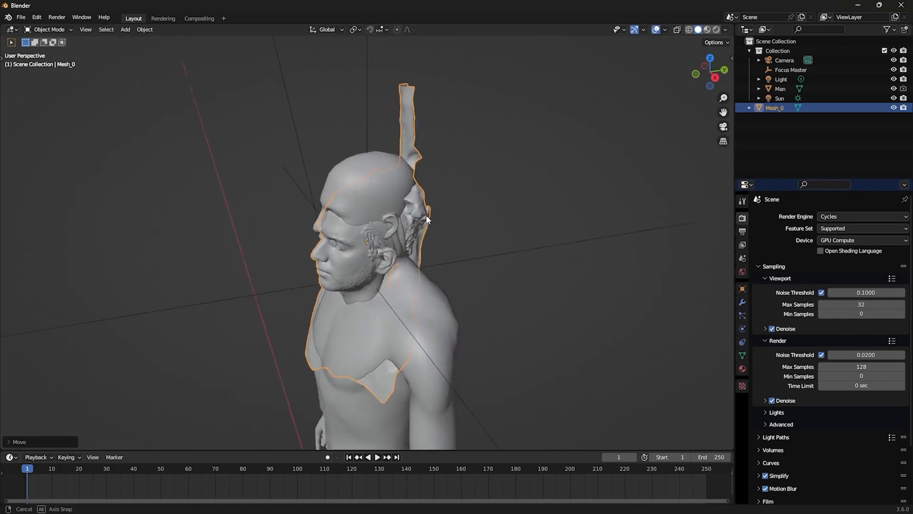
- Straighten the head scan by rotating it about -11 degrees around global Z in top view and adjusting its tilt in right view
key(KP_7)
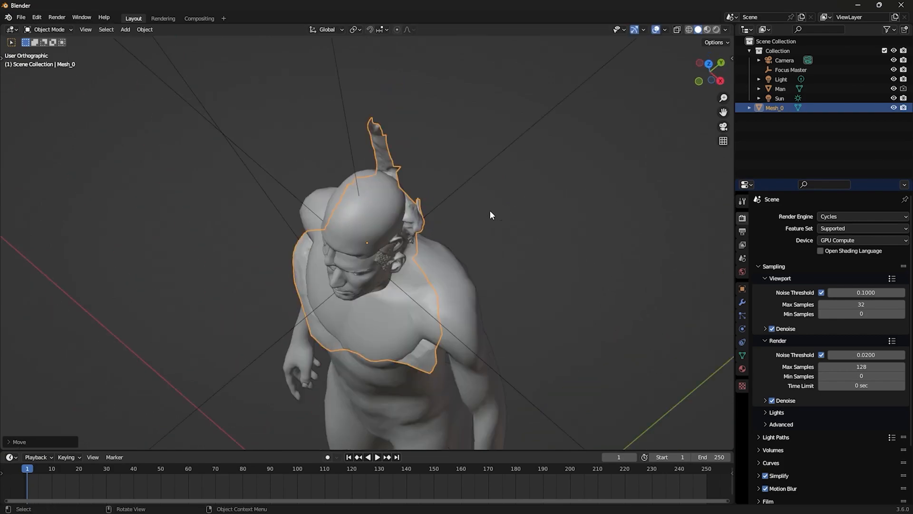
scroll(489, 212, up, 5)
key(r)
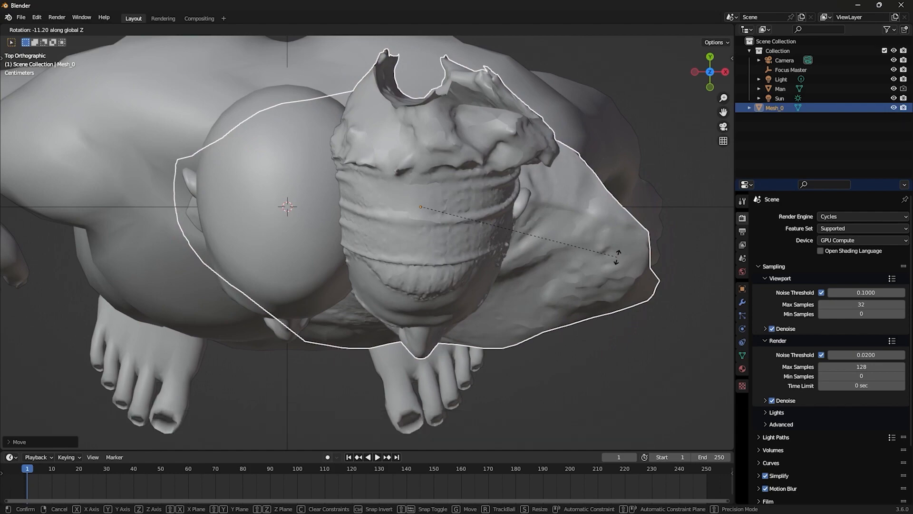
click(617, 259)
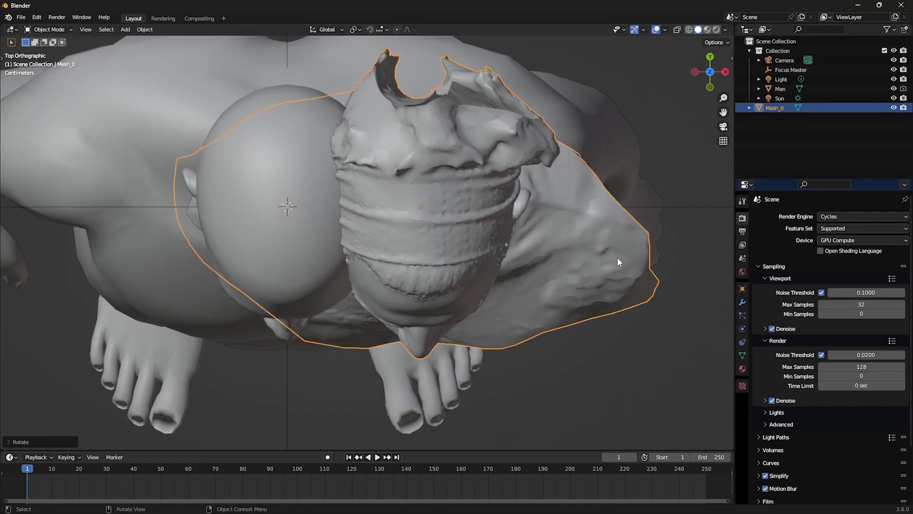
key(grave)
click(581, 332)
key(r)
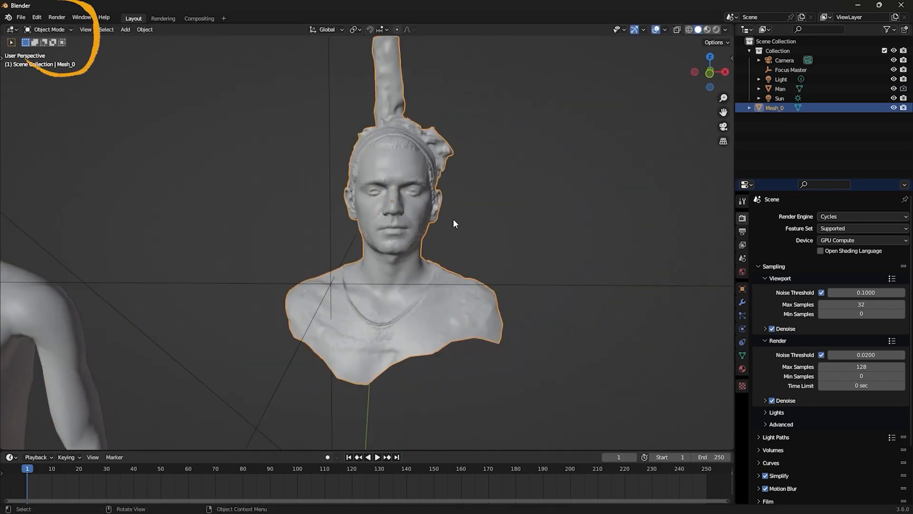
- Enter Edit Mode on the head scan and select linked pieces on the neck, chest, nose and face to examine how the mesh is split
key(Tab)
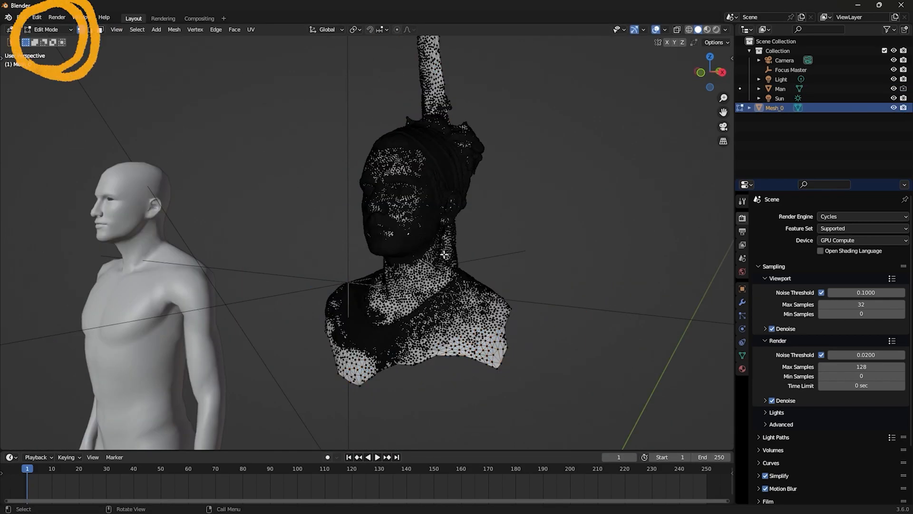
scroll(462, 273, up, 2)
middle_drag(462, 273, 445, 254)
key(l)
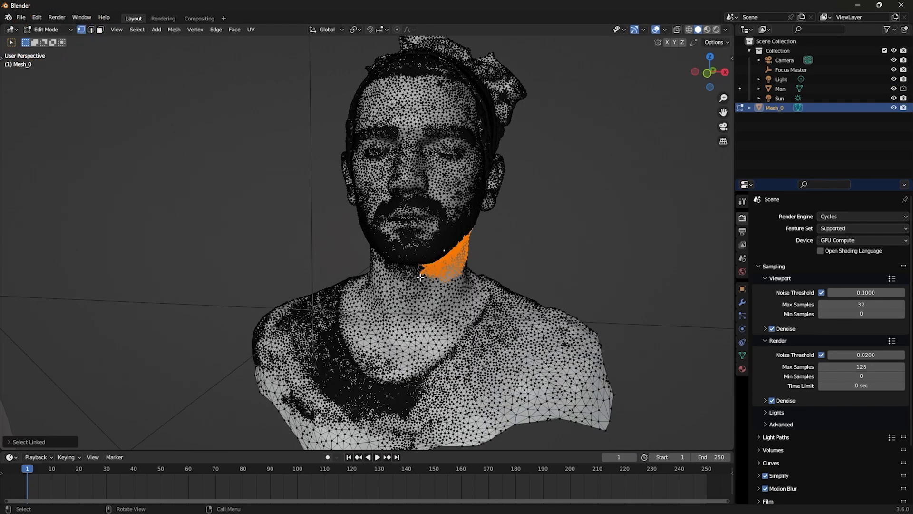
key(l)
key(l)
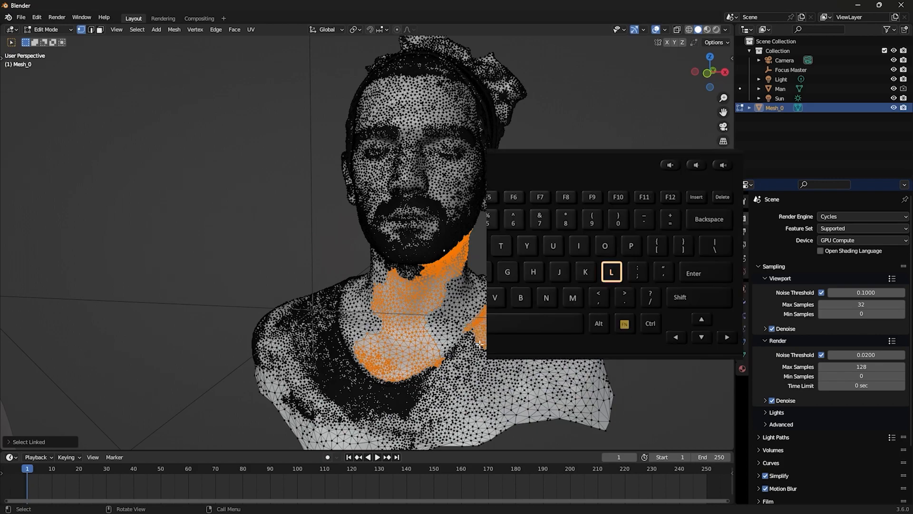
key(l)
key(l)
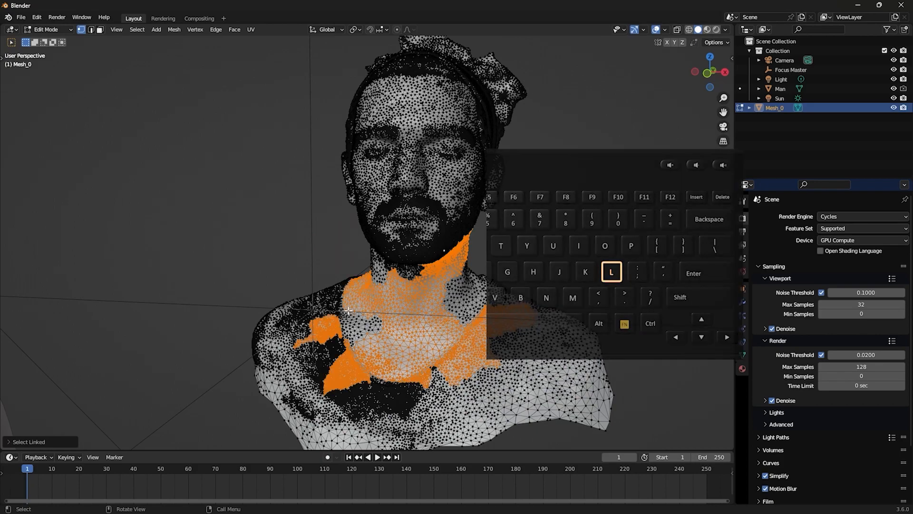
key(l)
key(l)
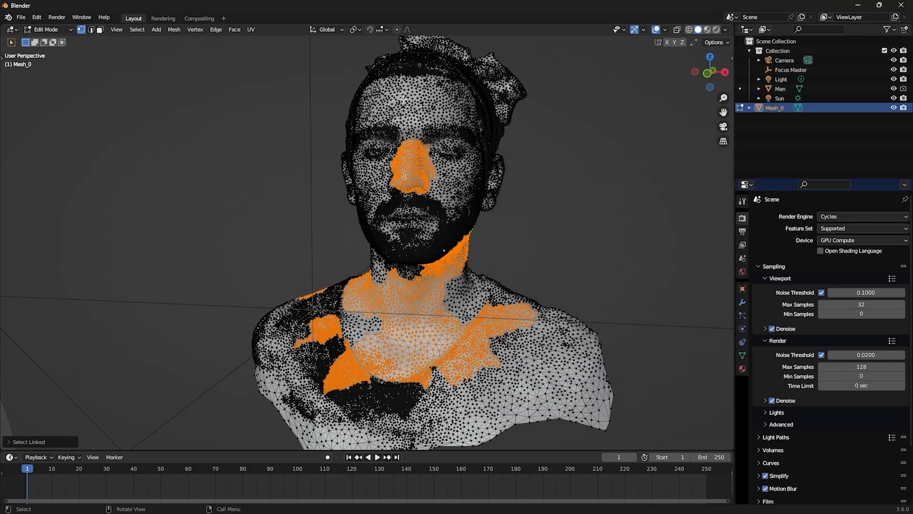
key(l)
key(l)
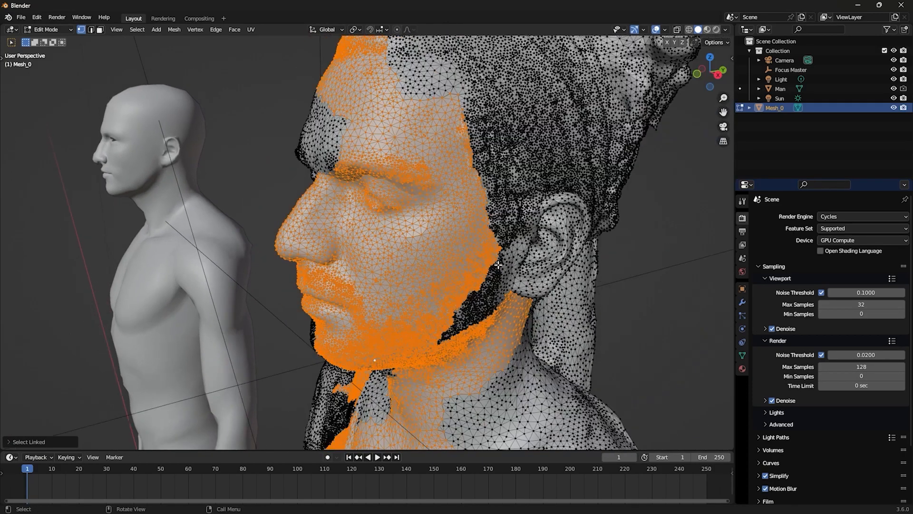
- Select the entire head scan mesh and merge its duplicate vertices by distance
scroll(456, 280, down, 4)
key(a)
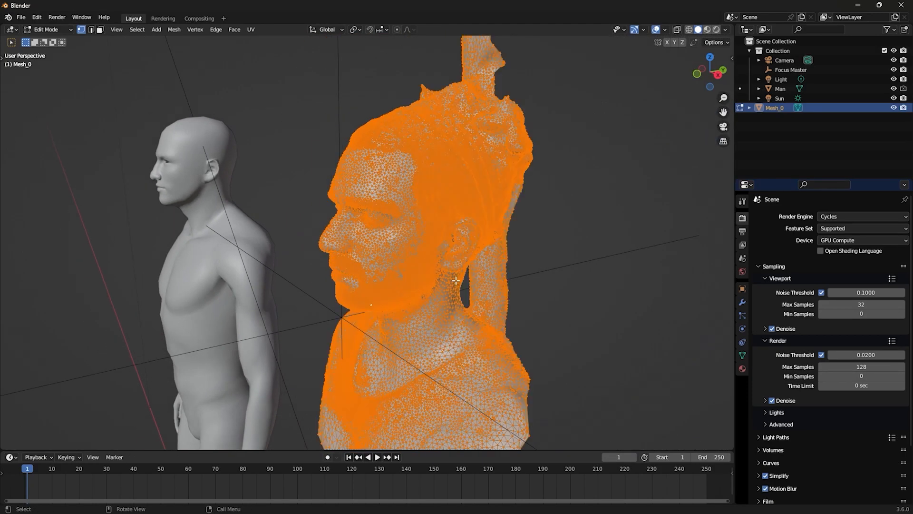
key(F3)
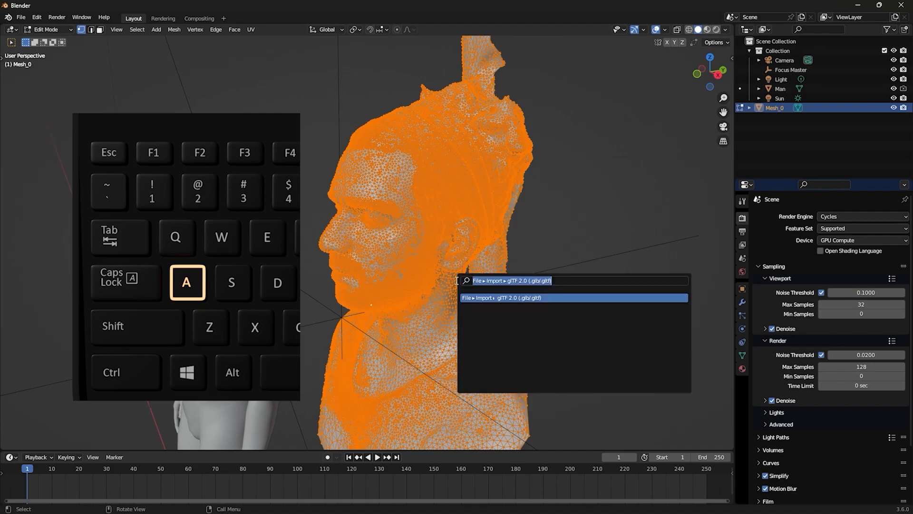
text(by)
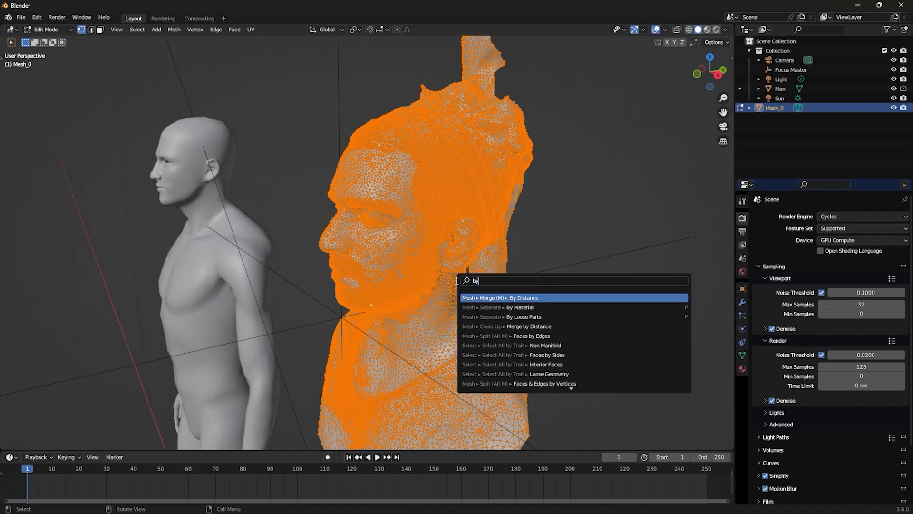
click(518, 298)
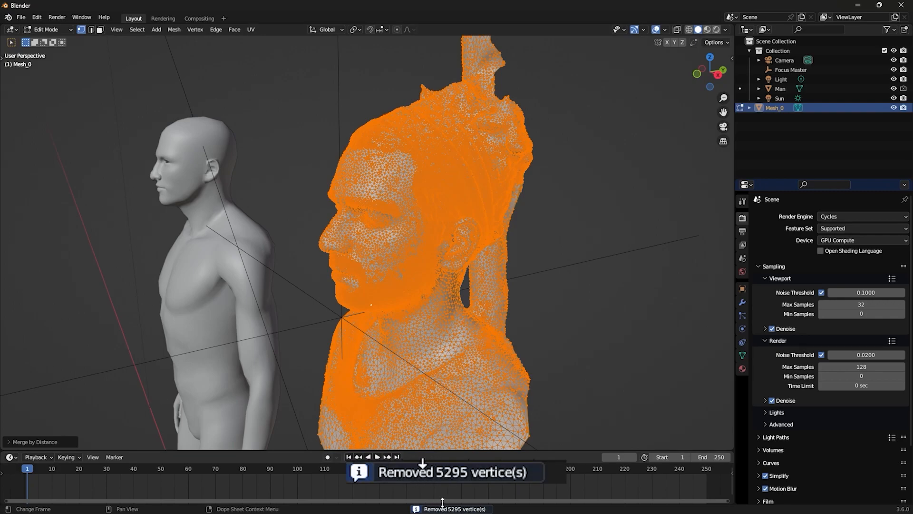
- Delete the tall strip of geometry behind the head, selecting it in wireframe from the right orthographic view
key(KP_3)
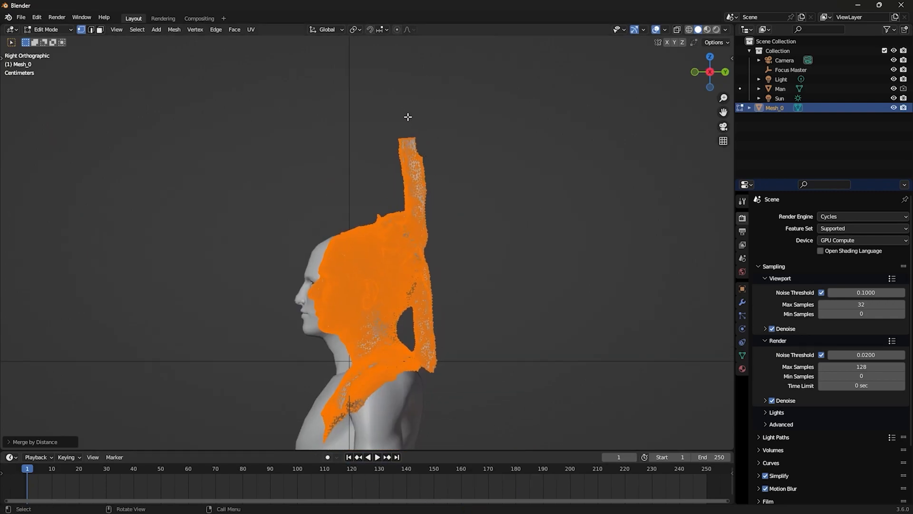
scroll(479, 202, up, 2)
key(t)
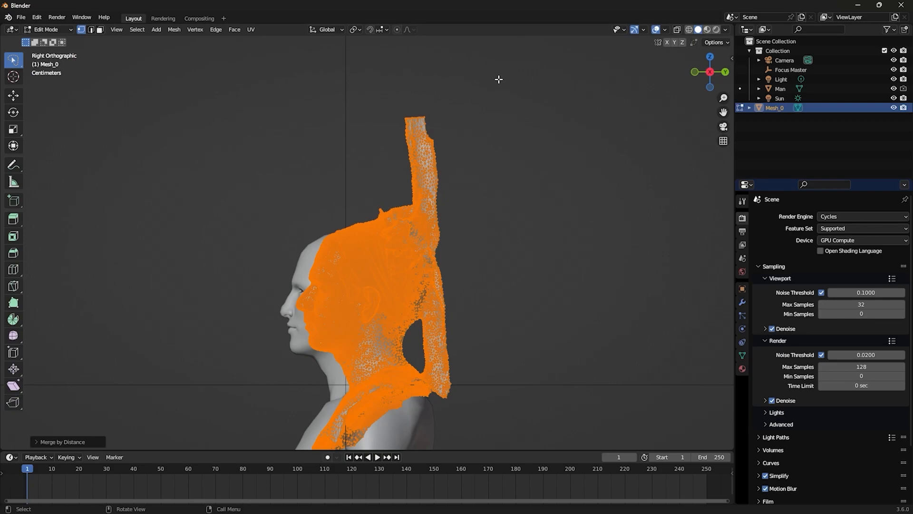
key(alt+a)
key(z)
click(387, 165)
drag(394, 92, 489, 101)
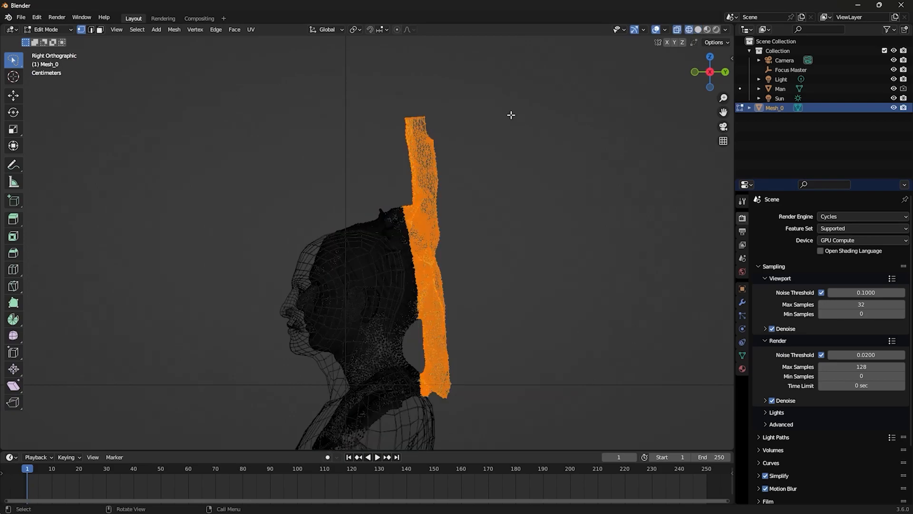
key(x)
- Delete the remaining unwanted scan geometry, keeping only the linked head and neck piece
key(KP_1)
scroll(450, 261, up, 4)
mouse_move(335, 192)
mouse_down()
mouse_move(682, 347)
mouse_move(266, 238)
mouse_up()
key(x)
mouse_move(428, 209)
shift+middle_down()
mouse_move(421, 238)
mouse_move(414, 115)
mouse_move(415, 267)
mouse_move(404, 253)
mouse_move(385, 280)
mouse_move(393, 301)
mouse_move(434, 267)
mouse_move(424, 296)
mouse_move(401, 270)
mouse_move(457, 272)
shift+middle_up()
key(l)
key(ctrl+i)
key(x)
click(438, 270)
- Return to Object Mode, clear the trimmed head's location and select the head
key(Tab)
key(alt+g)
scroll(455, 273, up, 2)
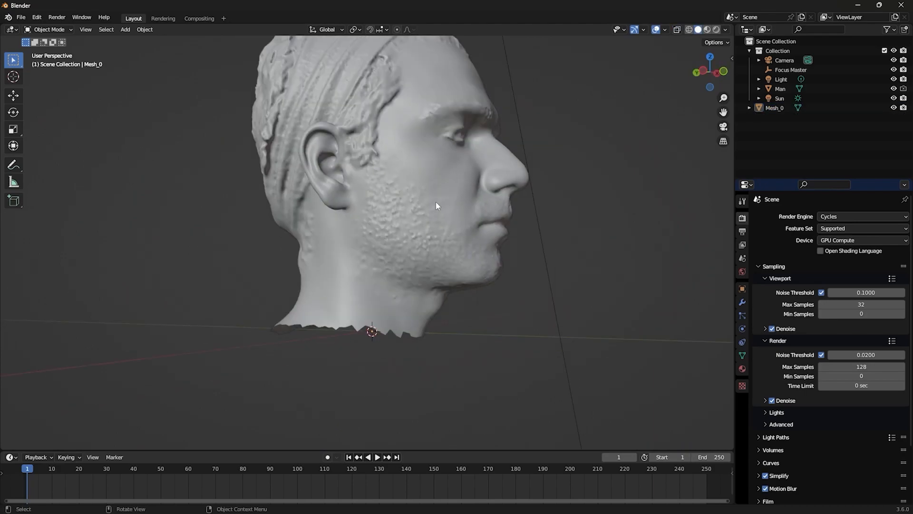
click(436, 201)
middle_drag(436, 202, 355, 204)
mouse_move(449, 254)
middle_down()
mouse_move(401, 289)
mouse_move(377, 265)
mouse_move(412, 275)
mouse_move(435, 249)
middle_up()
- Sculpt the bumpy beard and eyebrow areas smooth using the Smooth brush at 30 px radius and 0.263 strength
key(ctrl+Tab)
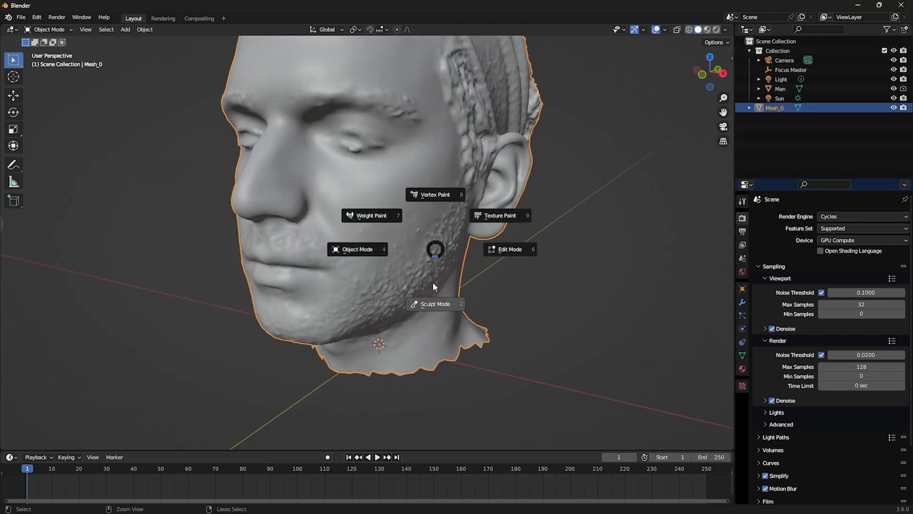
click(435, 314)
click(14, 209)
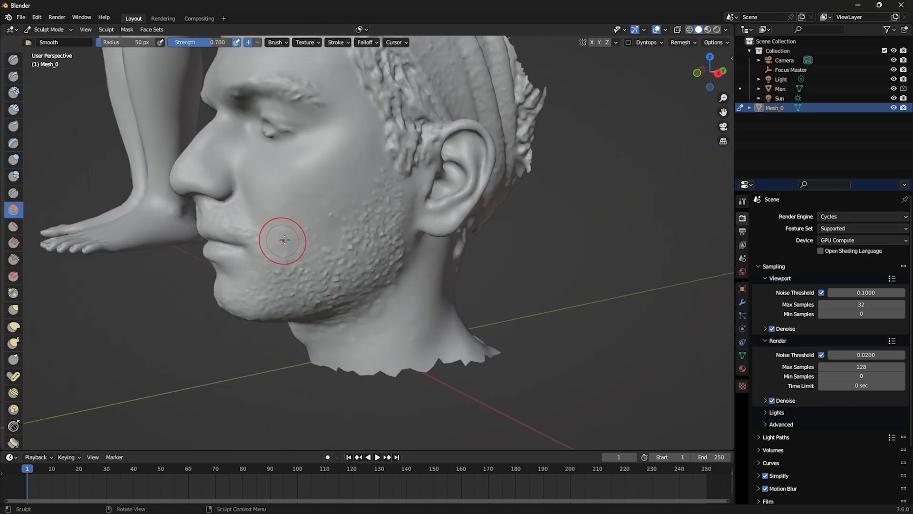
drag(119, 43, 132, 44)
mouse_move(353, 243)
mouse_down()
mouse_move(368, 223)
mouse_move(359, 302)
mouse_up()
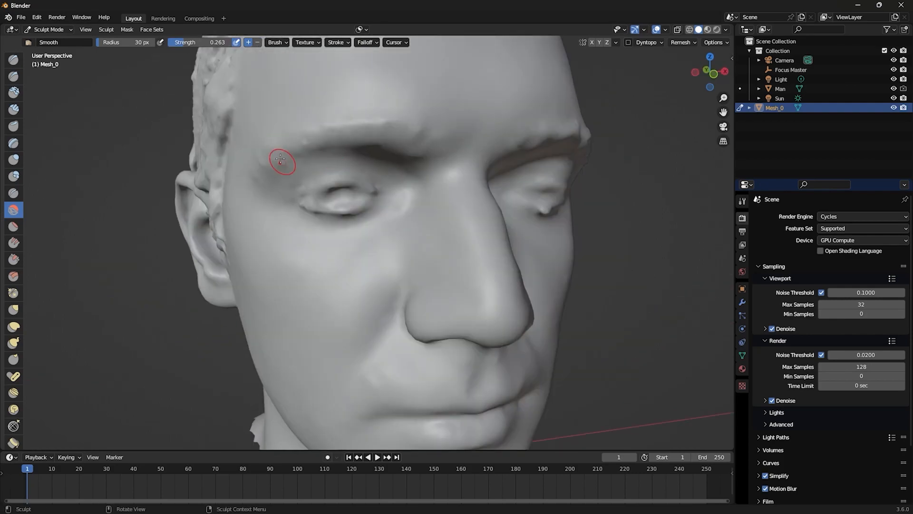
- Show the head in Material Preview shading and frame all its material nodes in the Shader Editor
key(z)
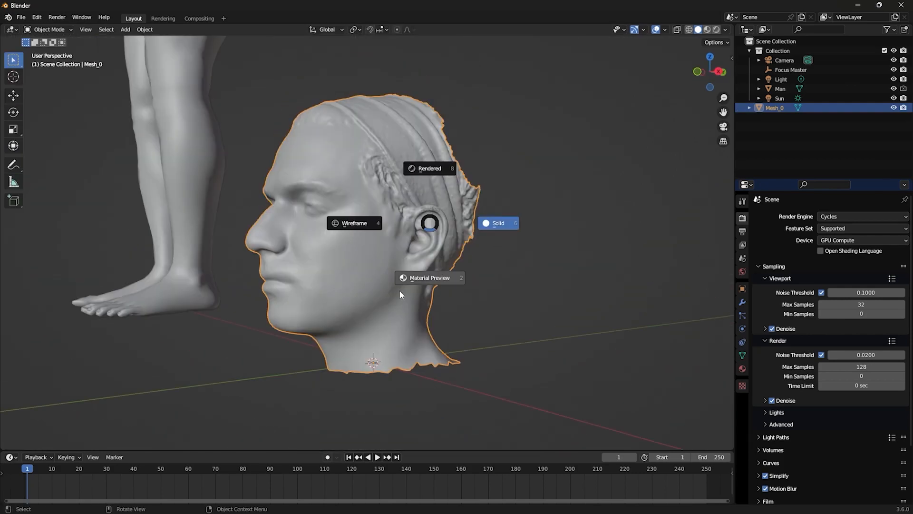
click(400, 291)
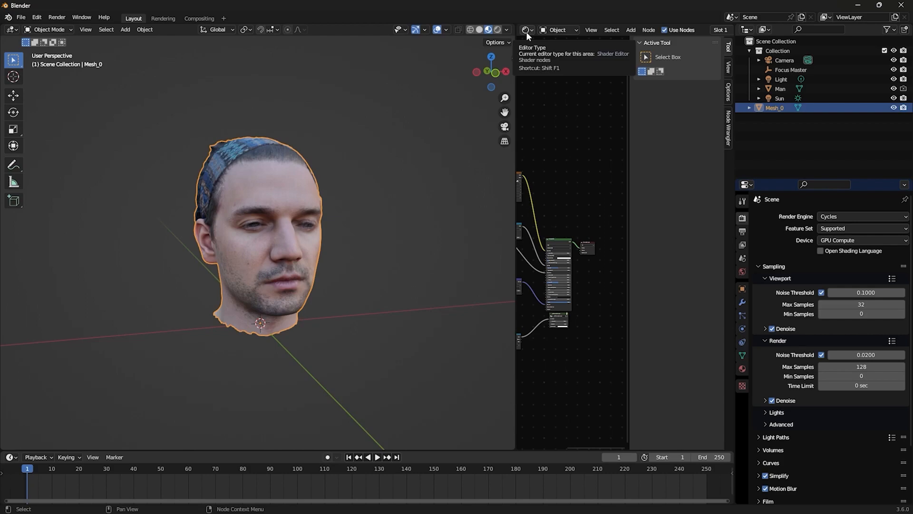
key(n)
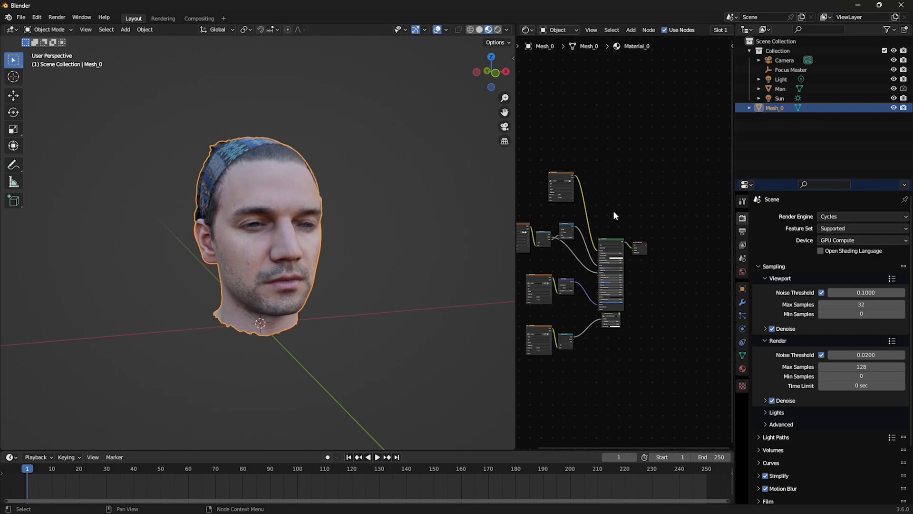
key(Home)
- Delete the metallic-roughness and occlusion nodes from the head's material and move the color and normal map nodes closer to the shader
drag(550, 168, 600, 190)
key(x)
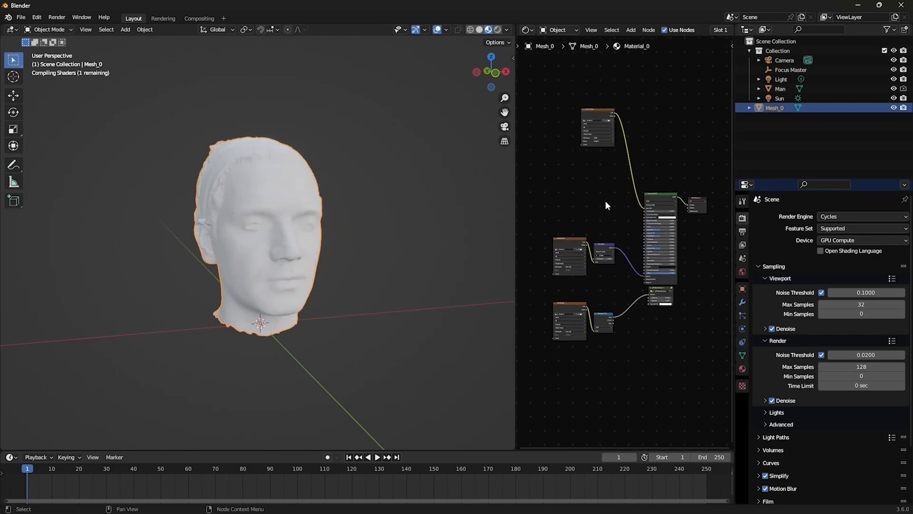
drag(572, 296, 665, 321)
key(x)
drag(596, 112, 602, 178)
drag(574, 229, 627, 260)
drag(598, 178, 593, 180)
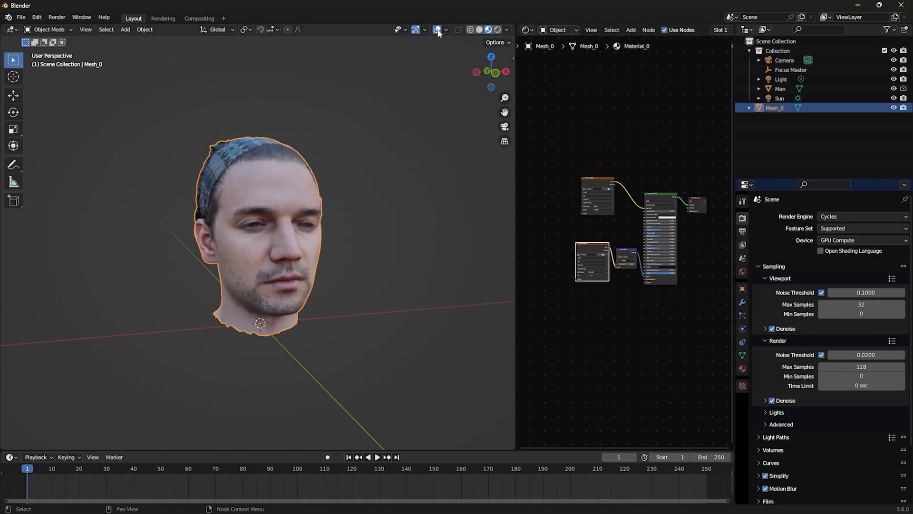
- Split off a new area as an Image Editor and save the head's color texture as an image file
drag(432, 29, 374, 31)
click(384, 30)
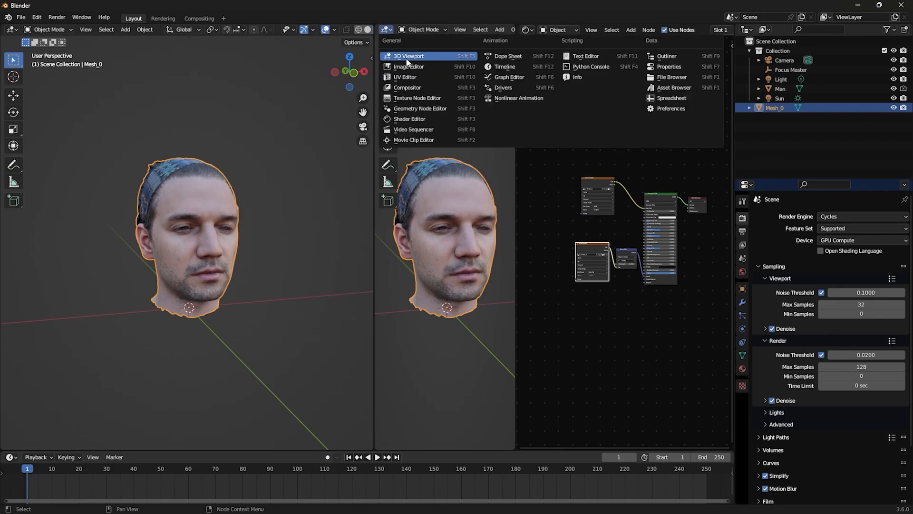
click(413, 67)
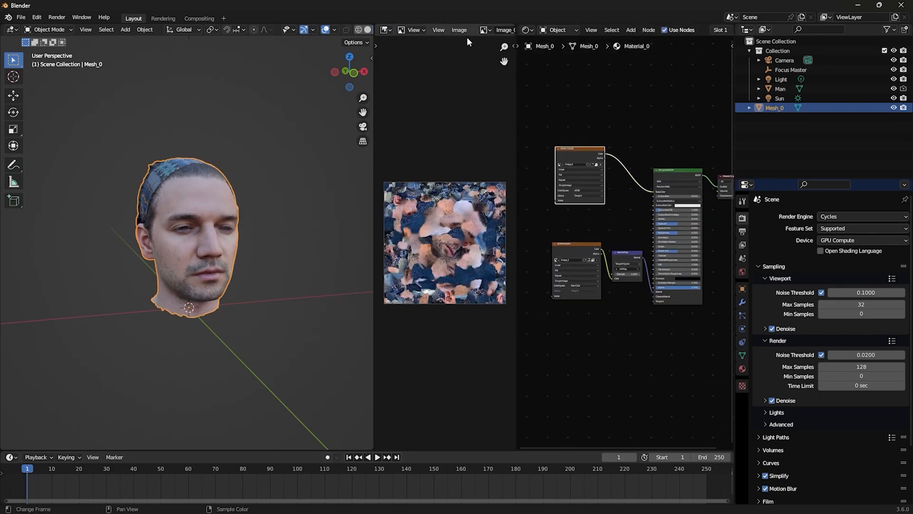
click(455, 31)
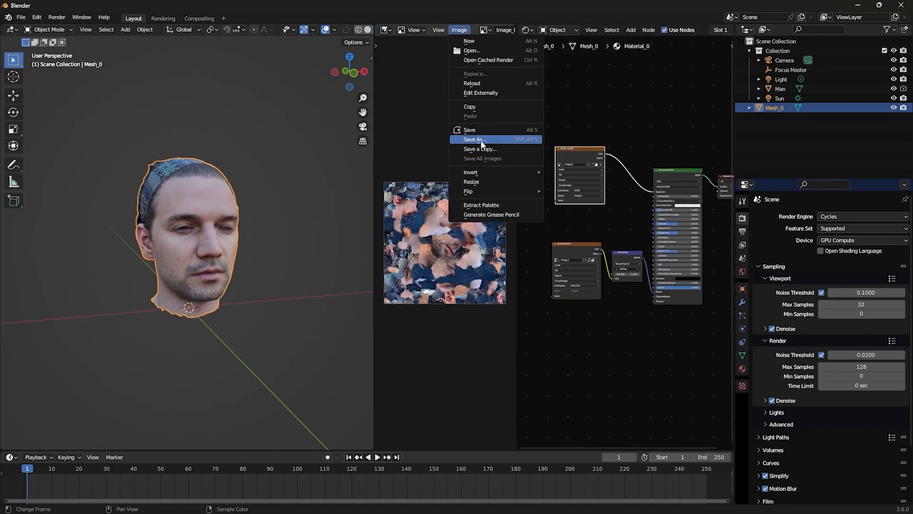
click(475, 139)
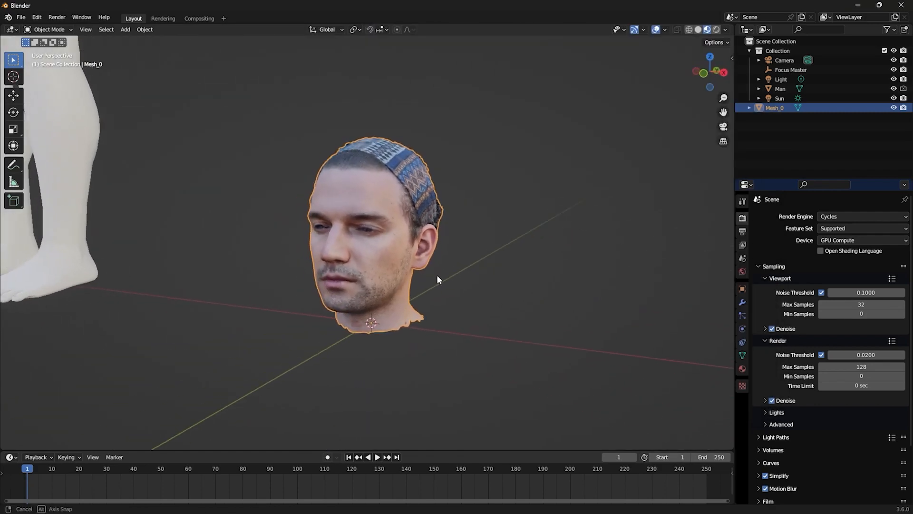
- Export only the selected head mesh in Wavefront (.obj) format
key(F3)
text(wave)
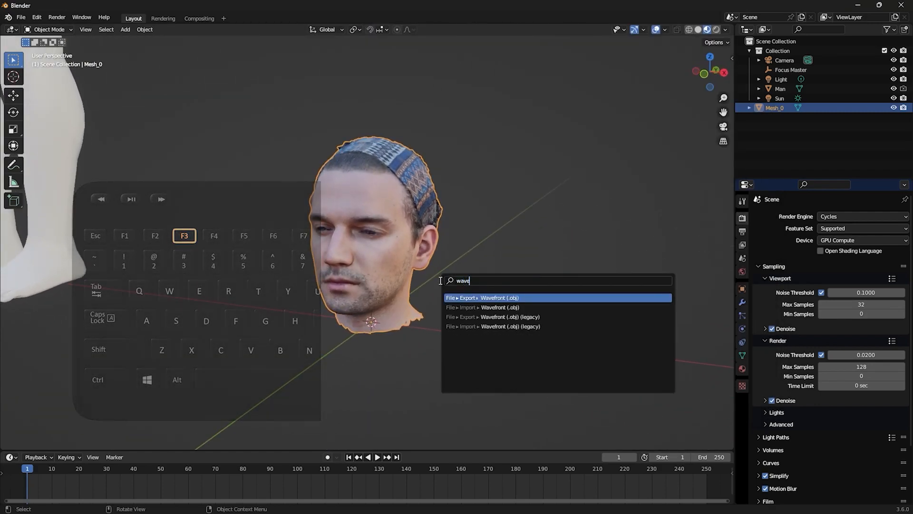
click(509, 298)
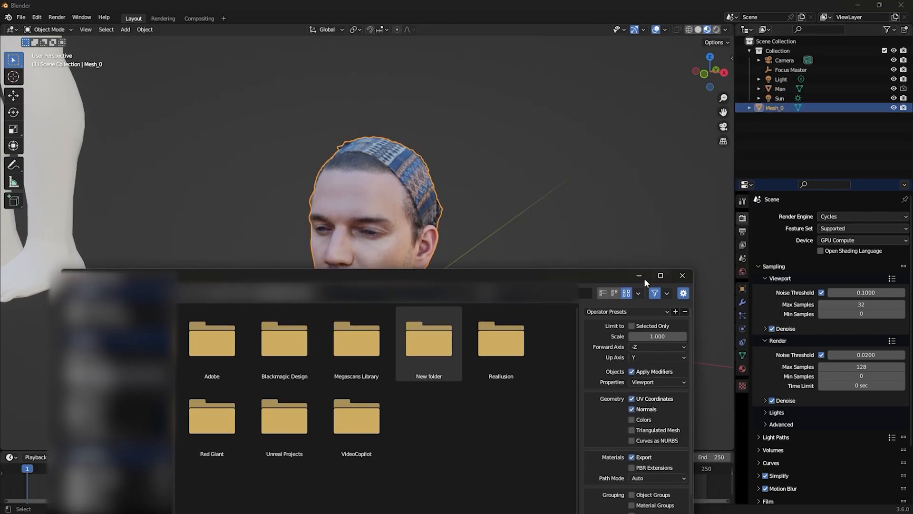
click(632, 326)
drag(417, 275, 434, 116)
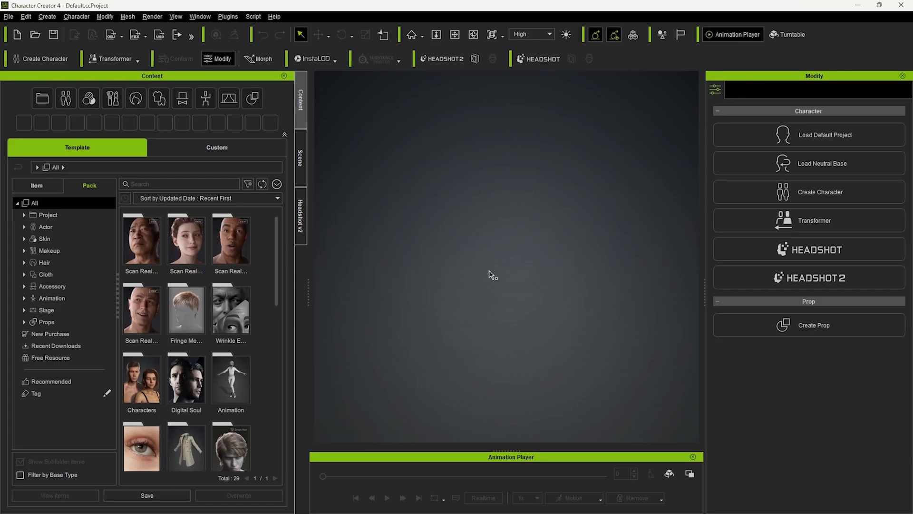
- Switch to Character Creator 4 and set the camera navigation preset to Blender-2.8
click(27, 17)
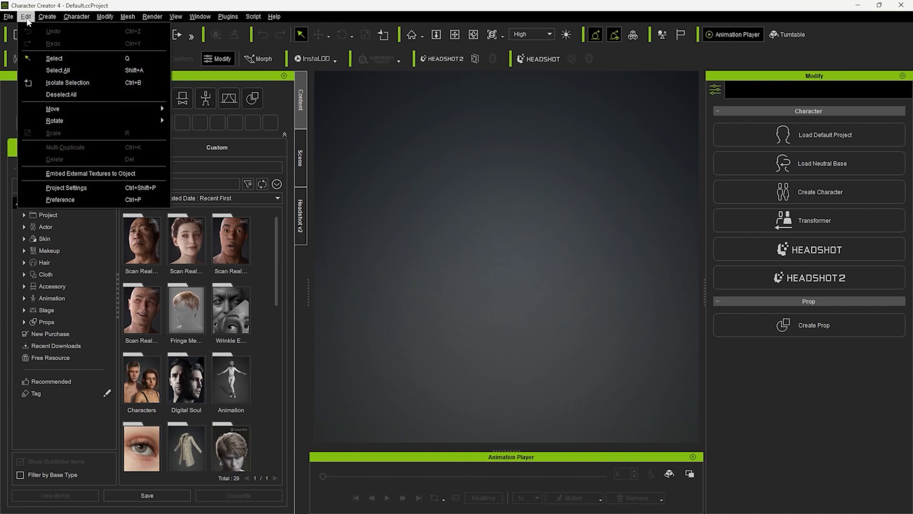
click(91, 198)
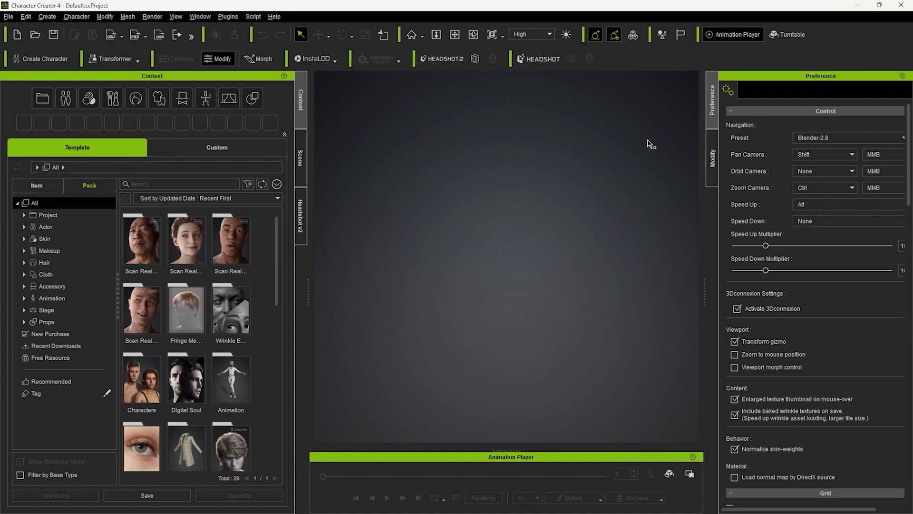
click(826, 136)
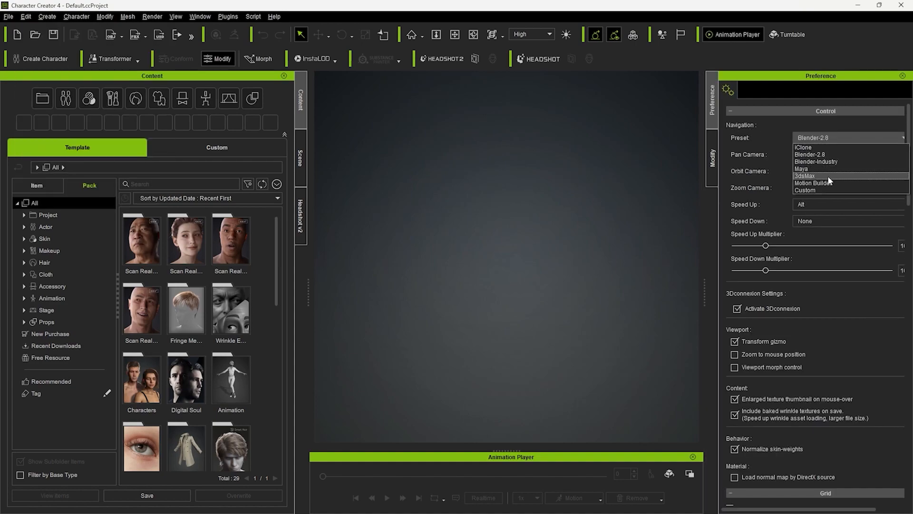
click(823, 155)
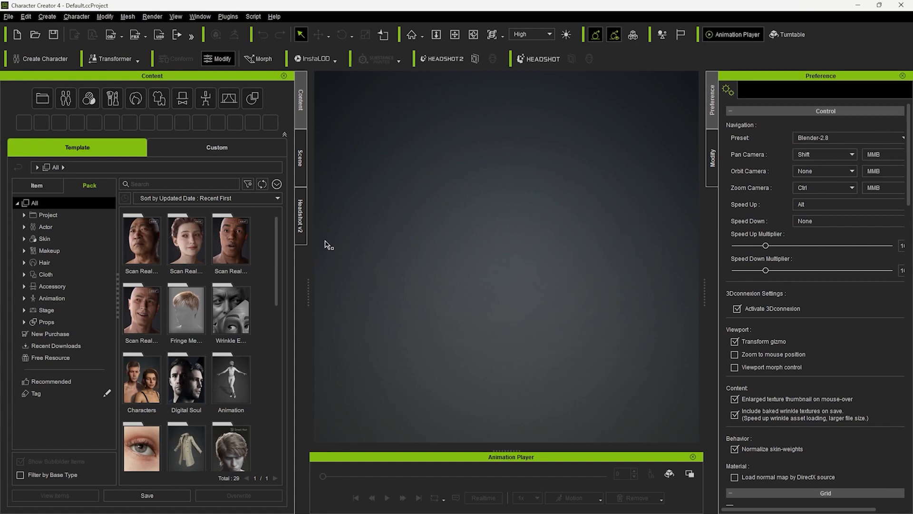
- Import the exported head mesh into the empty project and frame it in the viewport
click(8, 17)
mouse_move(80, 94)
click(174, 94)
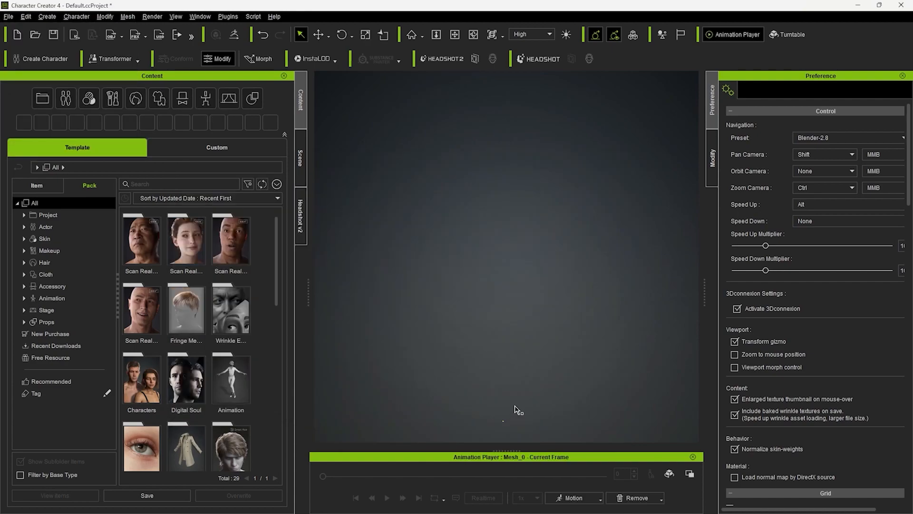
key(f)
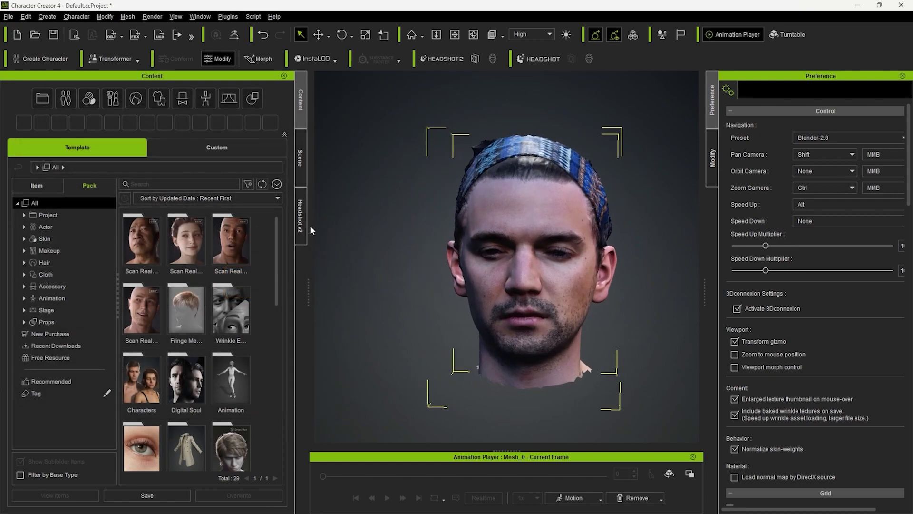
- Start head generation from the imported scan using Headshot v2 in Mesh mode
click(302, 220)
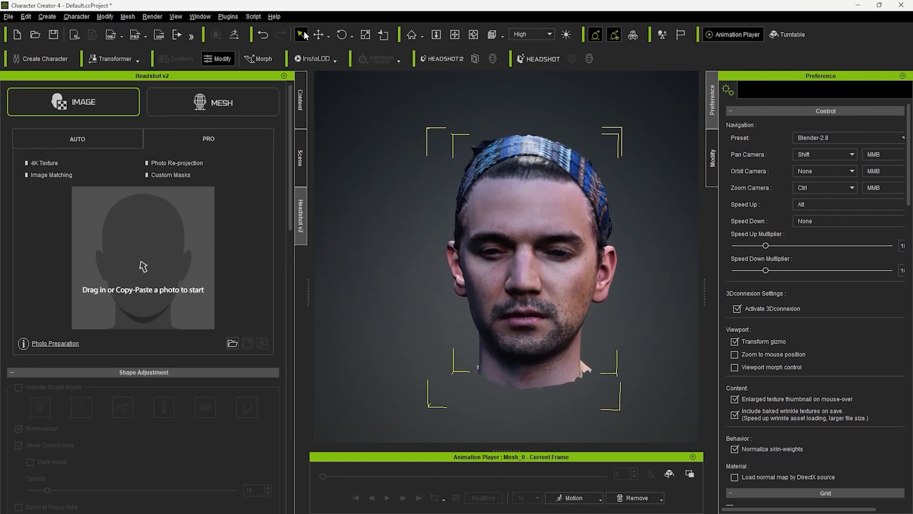
click(228, 16)
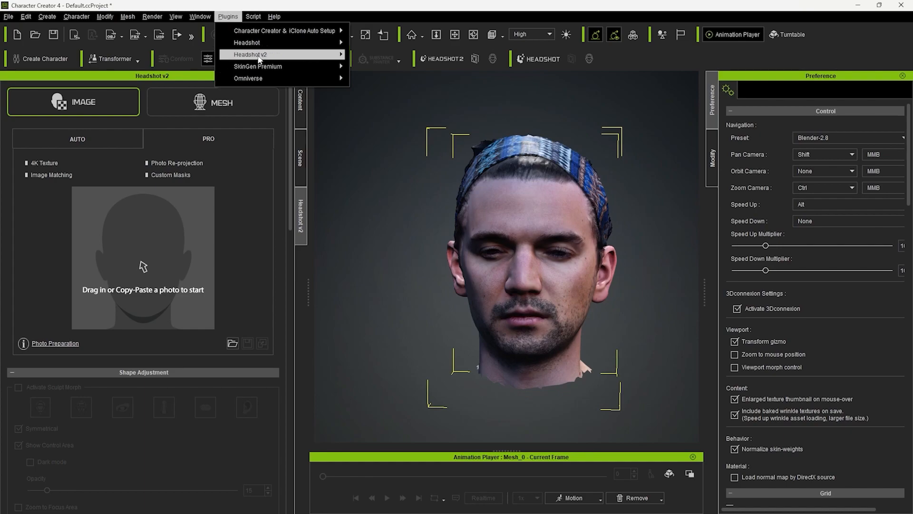
mouse_move(323, 54)
click(379, 55)
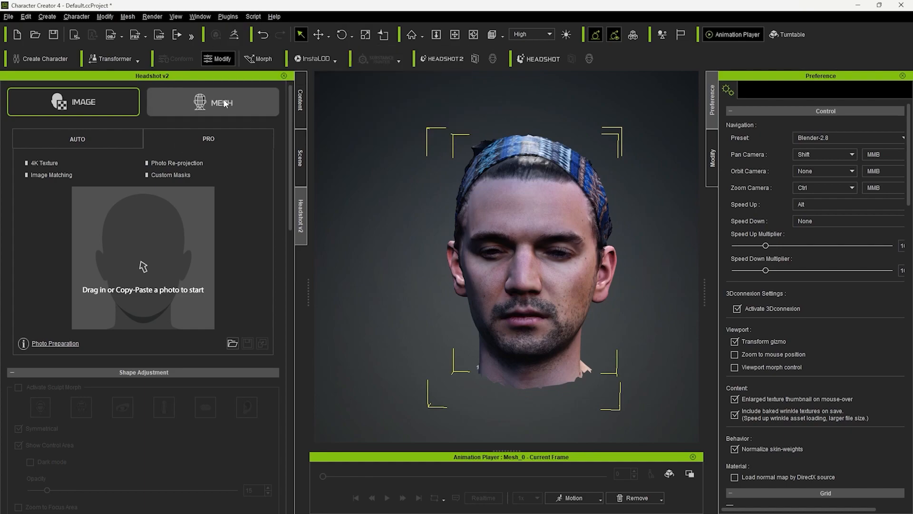
click(225, 104)
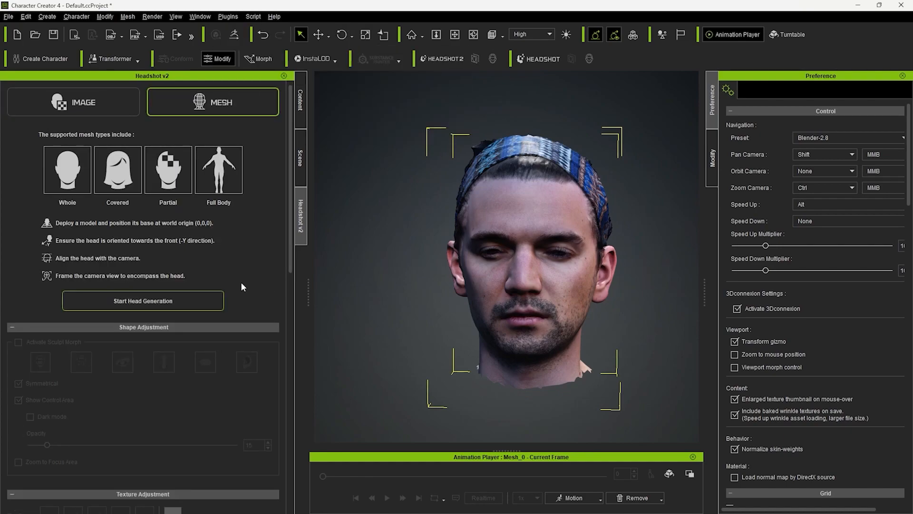
click(170, 300)
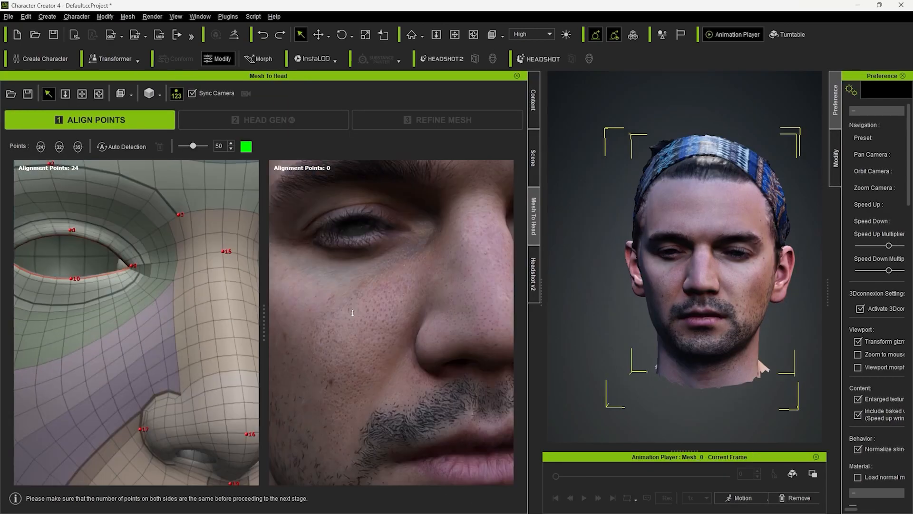
- Place alignment points 1 to 11 by hand on the scan's eyebrows and eyes, matching the template head
middle_drag(356, 291, 421, 335)
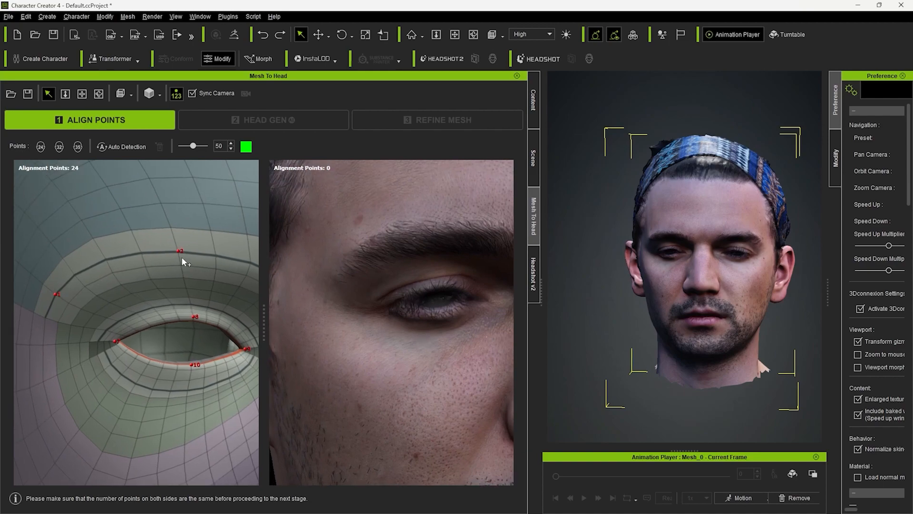
click(351, 251)
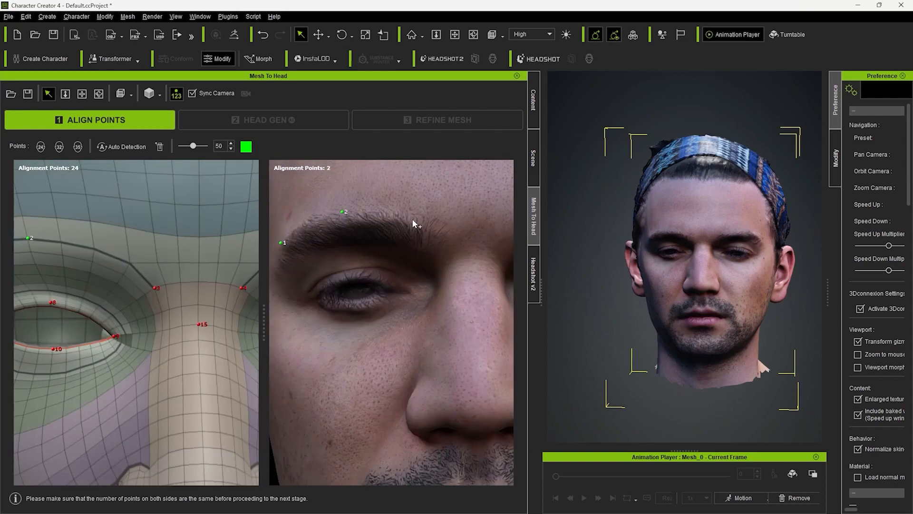
click(414, 222)
shift+middle_drag(444, 287, 332, 285)
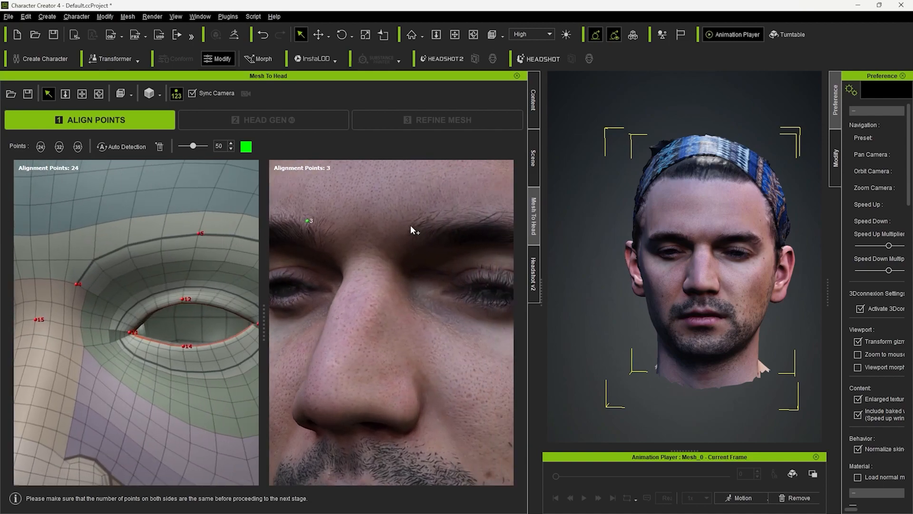
click(412, 230)
shift+middle_drag(433, 267, 399, 233)
click(422, 217)
click(471, 243)
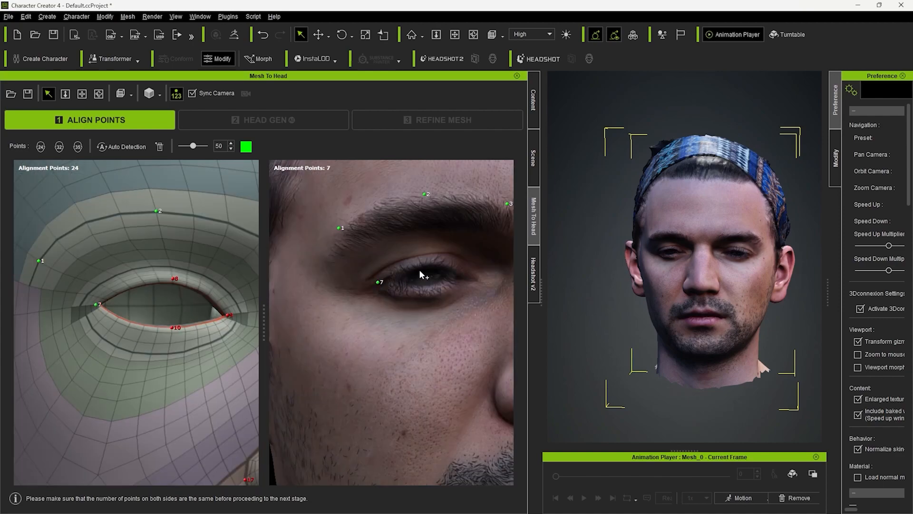
click(424, 265)
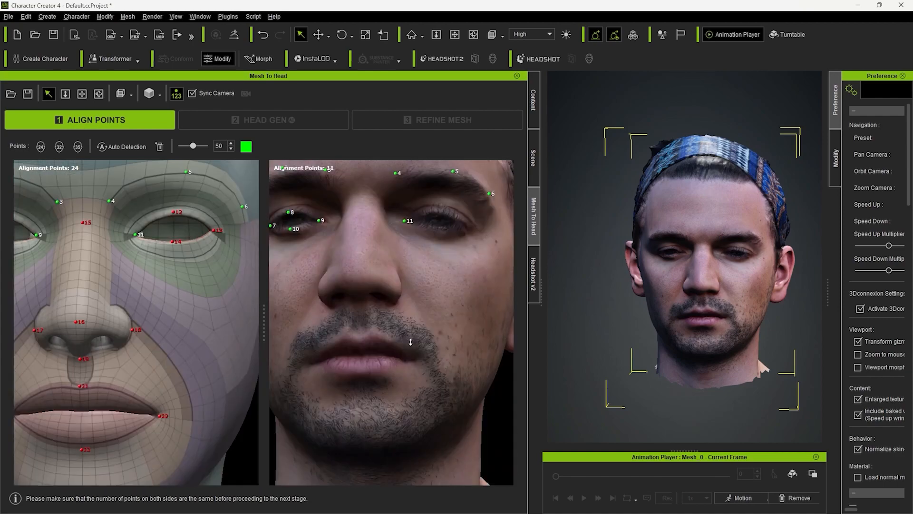
scroll(358, 301, up, 5)
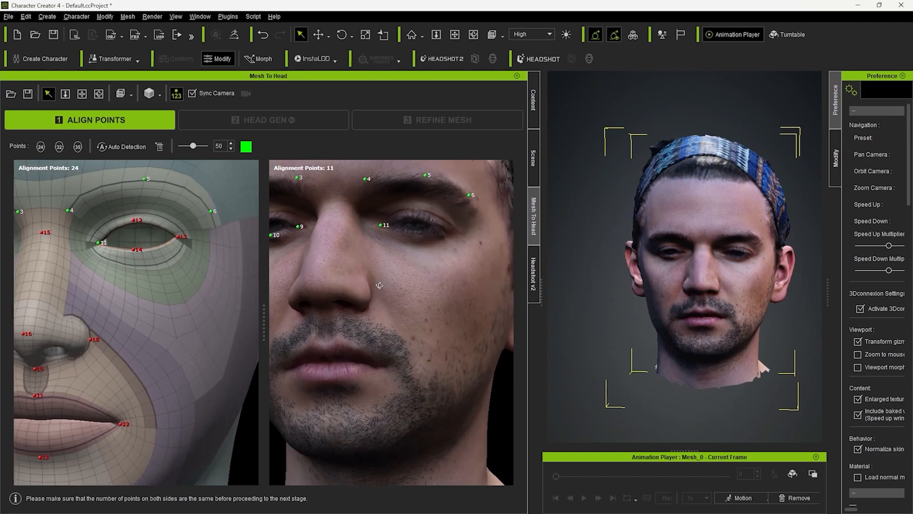
middle_drag(358, 301, 360, 350)
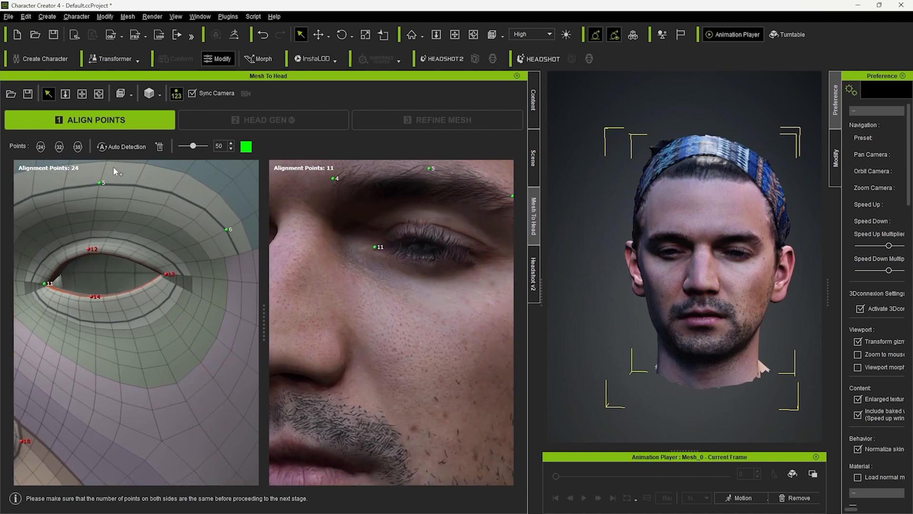
- Replace the hand-placed points with automatically detected alignment points on the front-facing scan
click(121, 146)
click(517, 287)
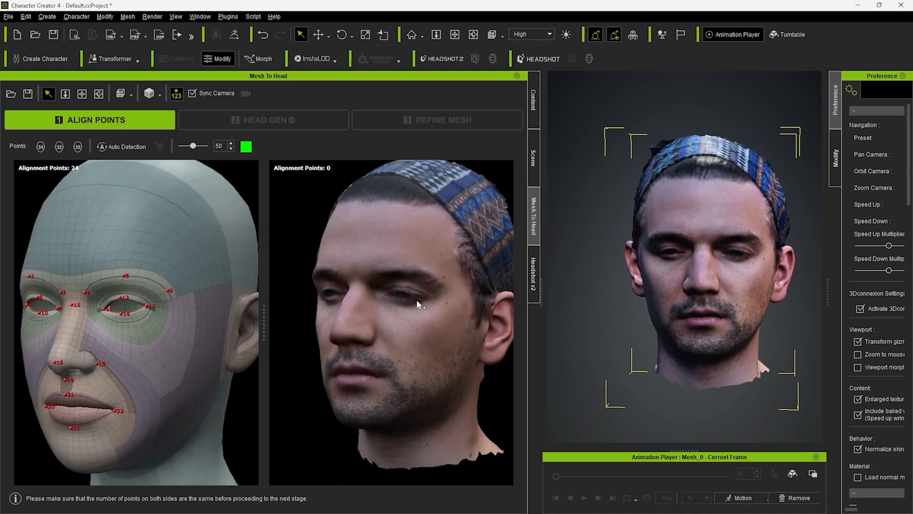
right_drag(363, 328, 440, 342)
click(121, 147)
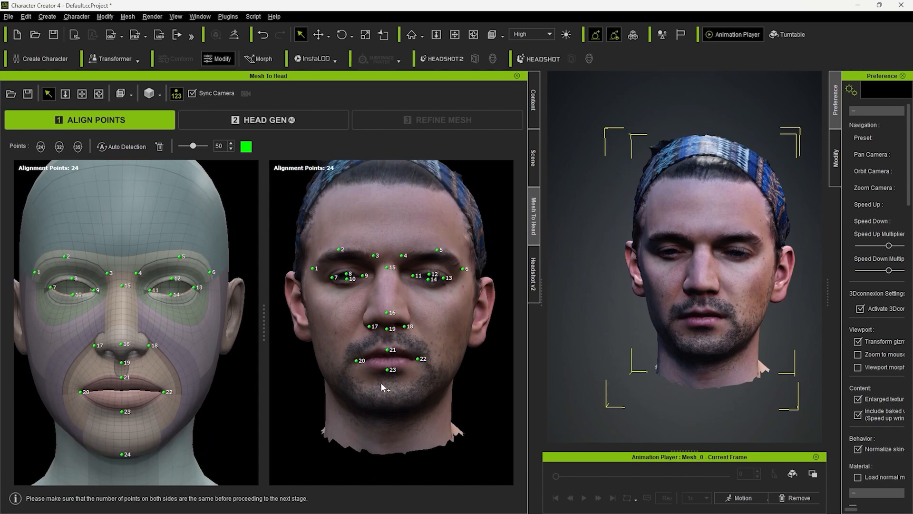
- Check the detected eyebrow and eye points and adjust points 7 to 10 to follow the first eye's lids
scroll(342, 355, up, 3)
right_drag(342, 355, 479, 371)
scroll(479, 371, up, 3)
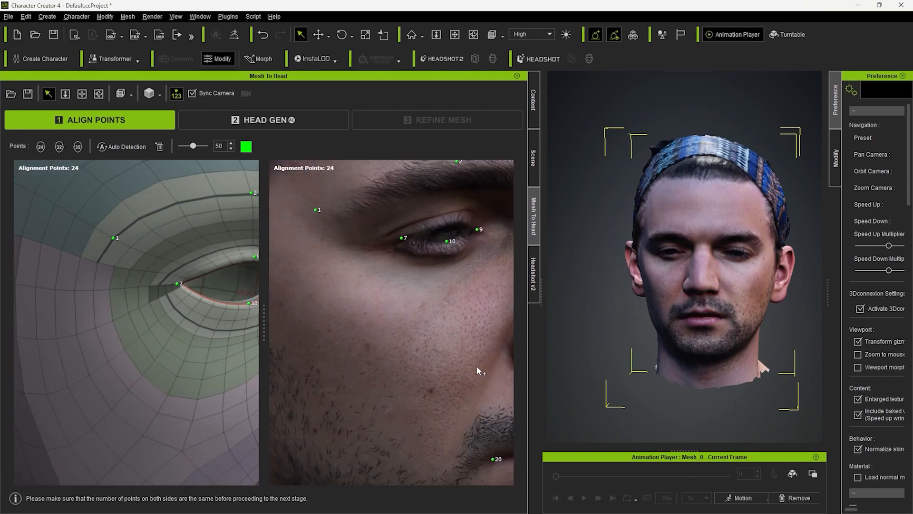
scroll(450, 338, down, 3)
scroll(448, 343, up, 4)
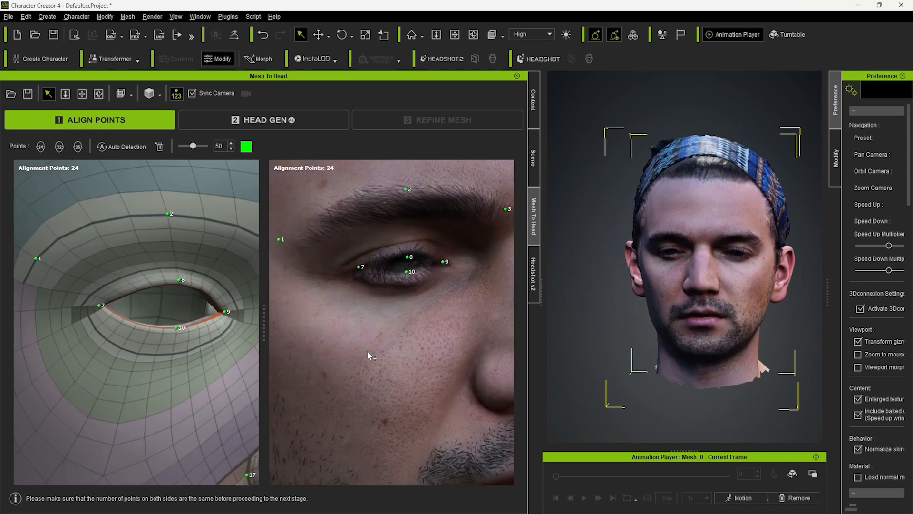
scroll(340, 310, up, 5)
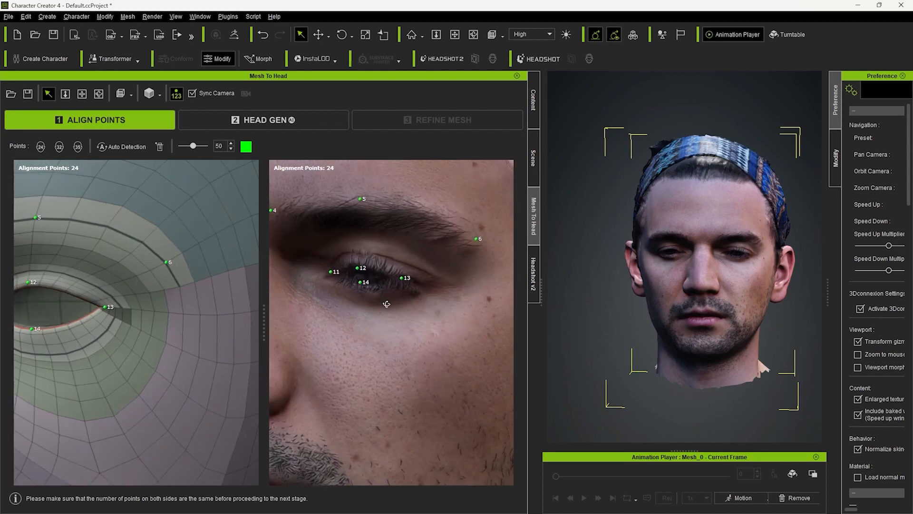
scroll(365, 229, down, 5)
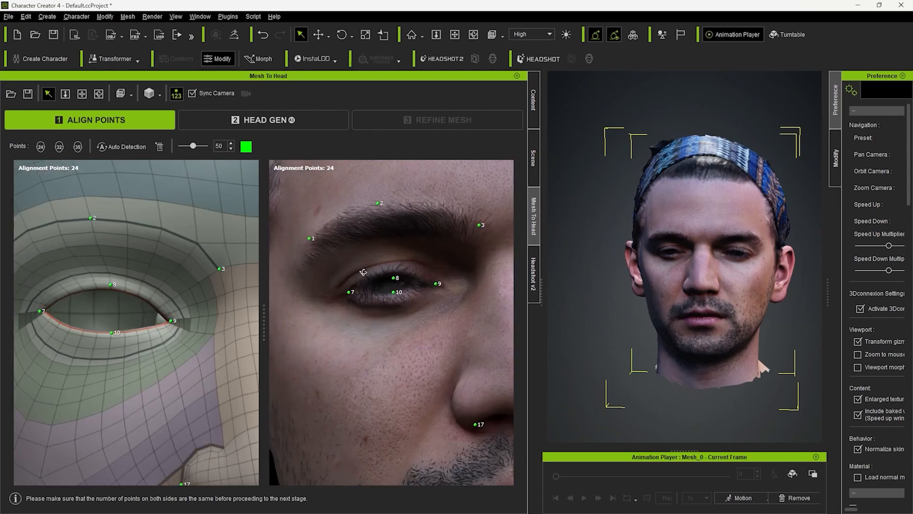
scroll(401, 289, up, 3)
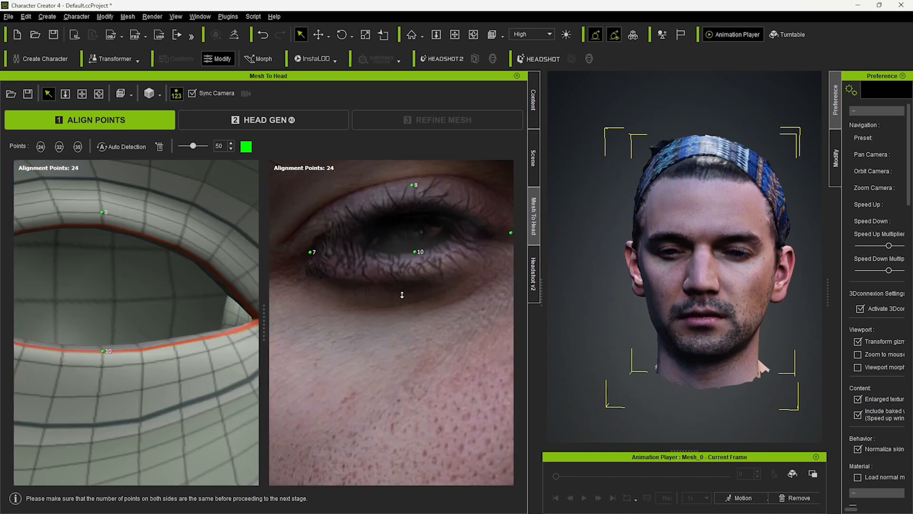
scroll(412, 259, down, 4)
- Fine-tune alignment points 11 to 14 so they follow the lid edges of the other eye
middle_drag(428, 304, 291, 316)
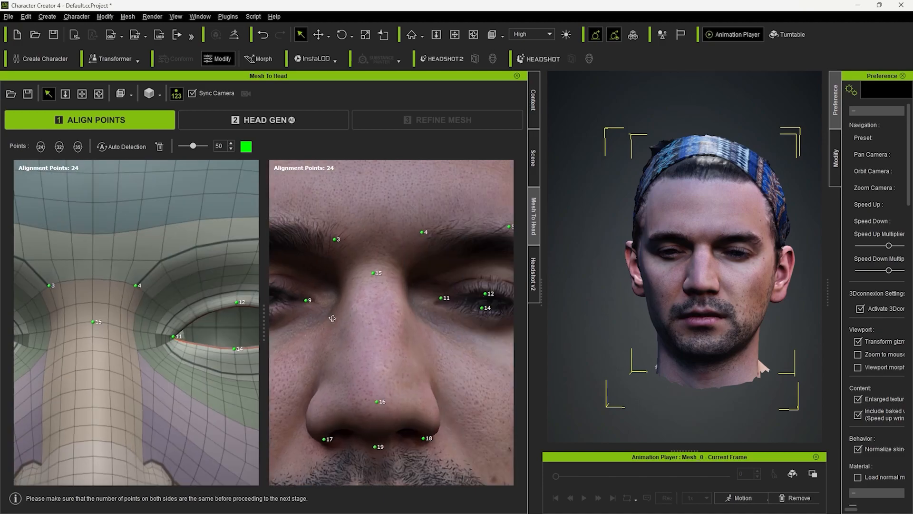
middle_drag(446, 344, 307, 340)
scroll(308, 340, up, 4)
right_drag(308, 340, 387, 344)
scroll(124, 281, down, 8)
scroll(407, 371, up, 3)
scroll(387, 345, up, 4)
scroll(387, 344, up, 3)
middle_drag(449, 295, 465, 395)
scroll(386, 277, down, 6)
- Fine-tune the nose alignment points, fitting 17 and 18 to the outer creases of the nostrils
scroll(362, 395, up, 5)
middle_drag(354, 361, 341, 259)
scroll(341, 258, down, 5)
right_drag(362, 329, 380, 352)
middle_drag(428, 333, 369, 345)
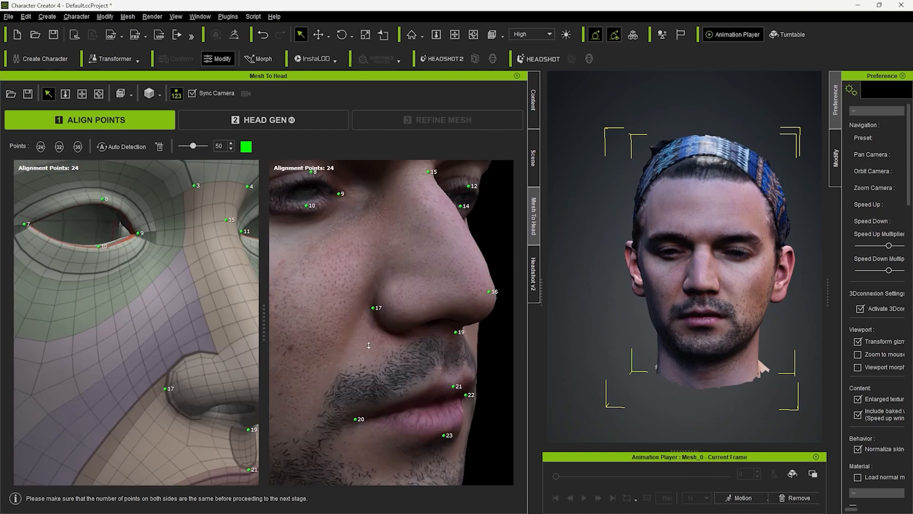
right_drag(373, 307, 314, 312)
middle_drag(338, 366, 387, 318)
scroll(388, 318, up, 5)
mouse_move(387, 318)
right_down()
mouse_move(345, 324)
mouse_move(394, 316)
right_up()
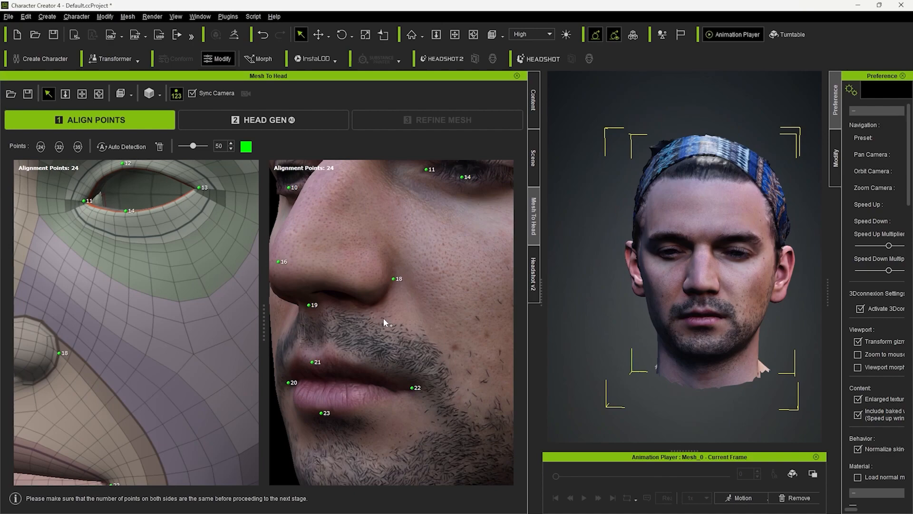
- Fine-tune the mouth alignment points at the lip corners and upper lip, and advance to the Head Gen stage
right_drag(354, 385, 485, 399)
middle_drag(485, 399, 433, 333)
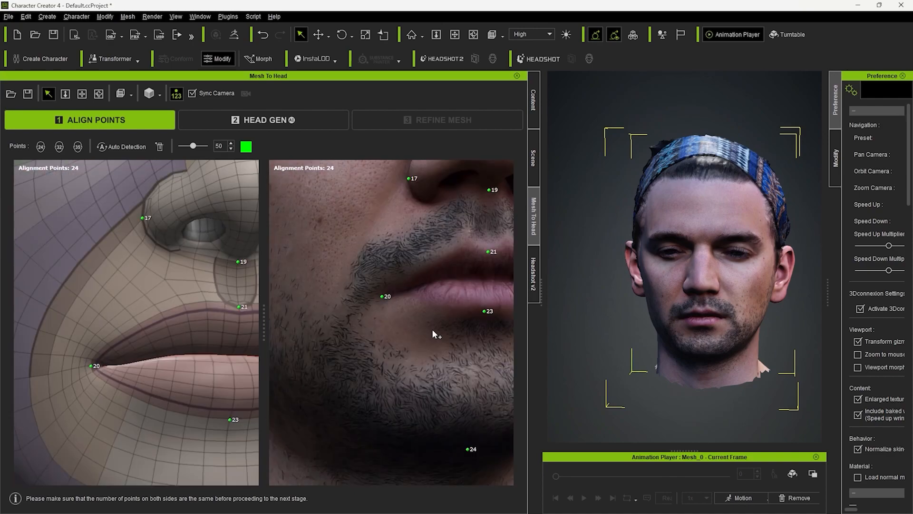
right_drag(435, 334, 380, 327)
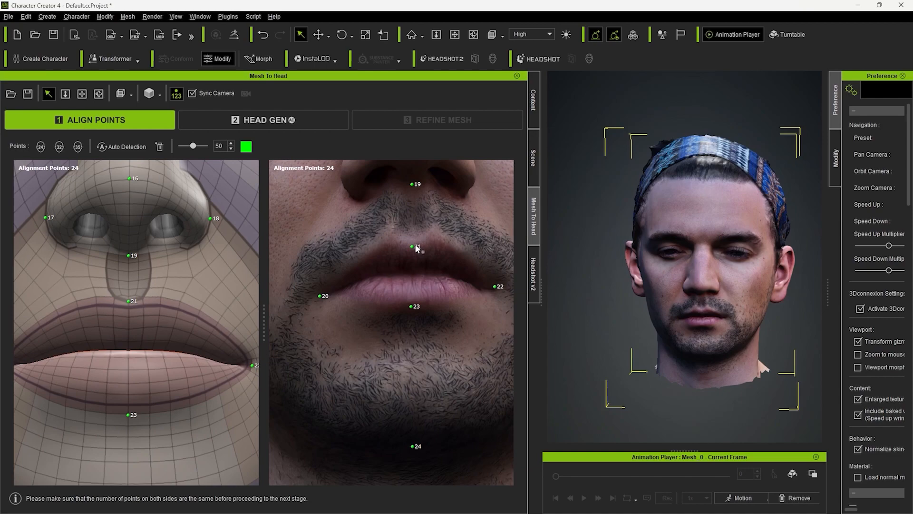
right_drag(415, 248, 370, 315)
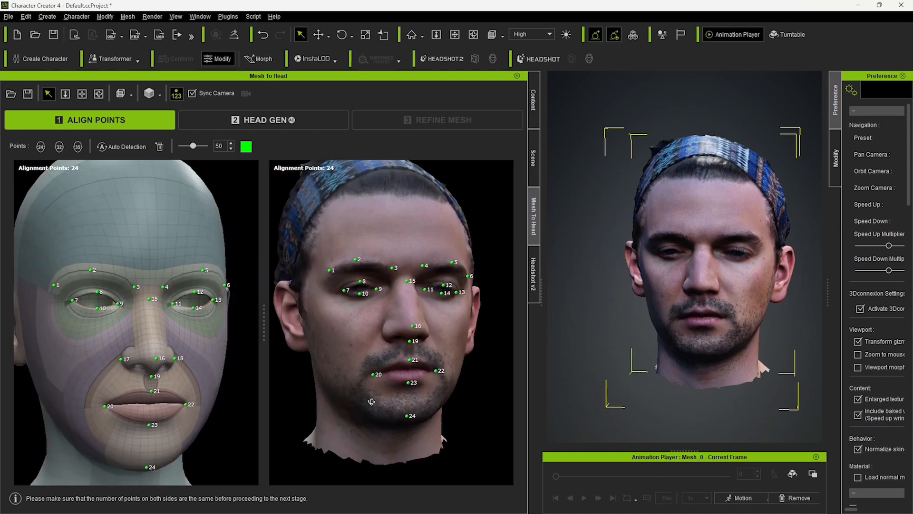
scroll(376, 394, up, 2)
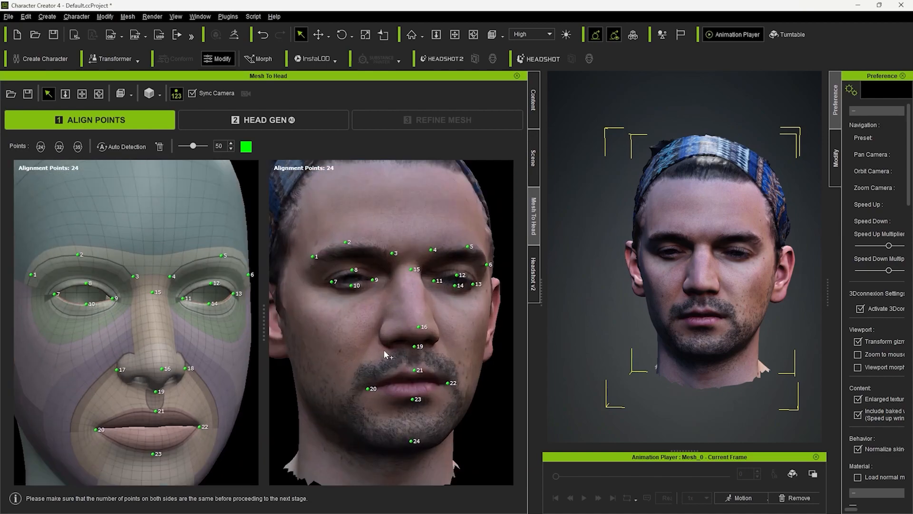
click(305, 122)
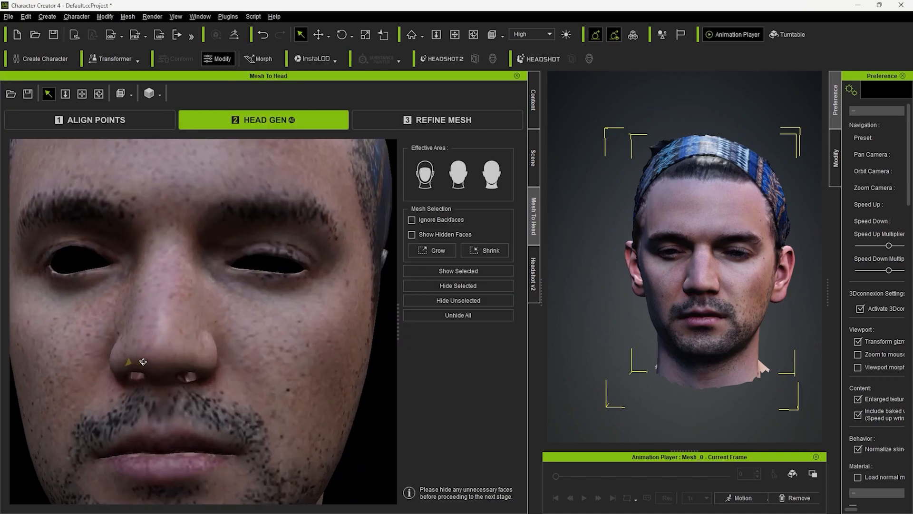
- Return to the Align Points stage to recheck the points and run Head Gen again
right_drag(207, 291, 230, 299)
click(126, 122)
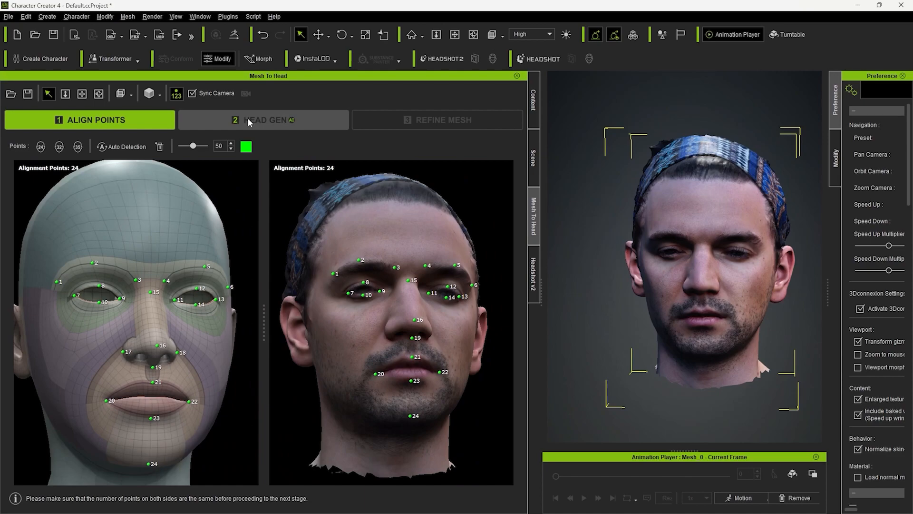
click(248, 122)
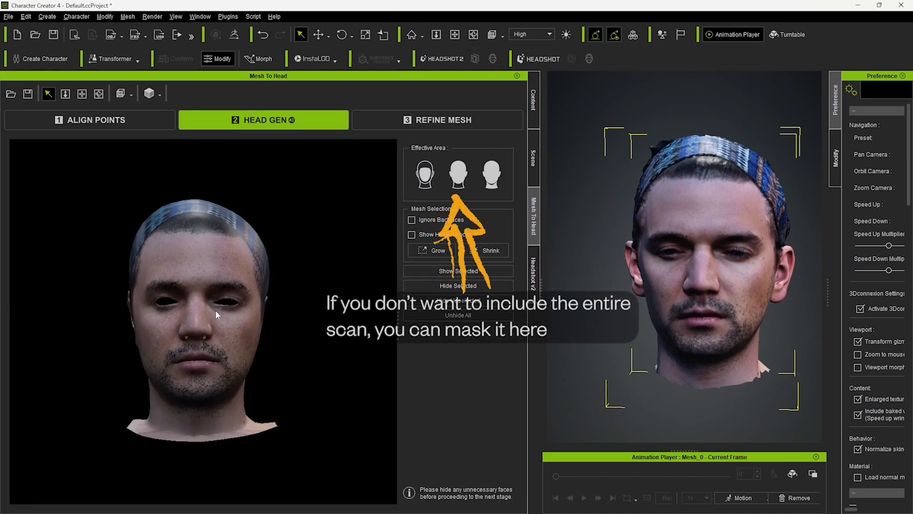
- Check the scan in the Head Gen stage without masking it and advance to the Refine Mesh stage
right_drag(216, 313, 315, 339)
scroll(314, 338, up, 3)
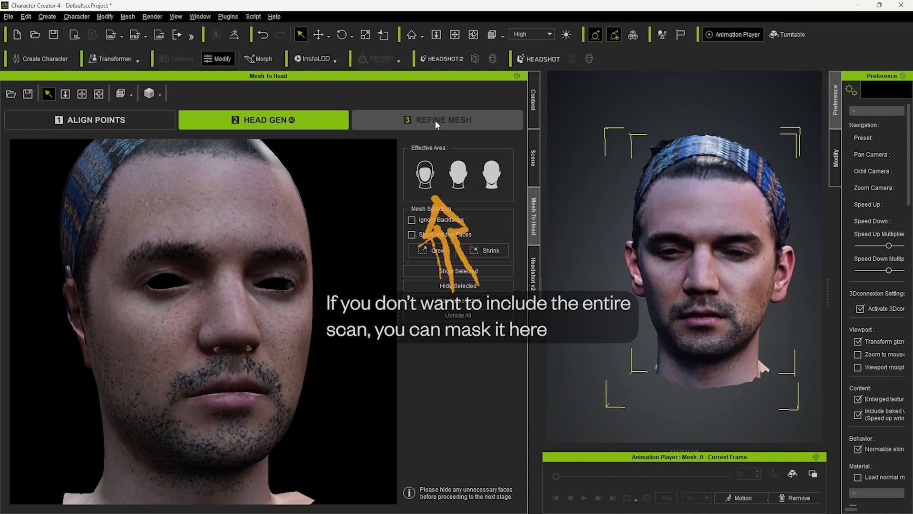
click(436, 125)
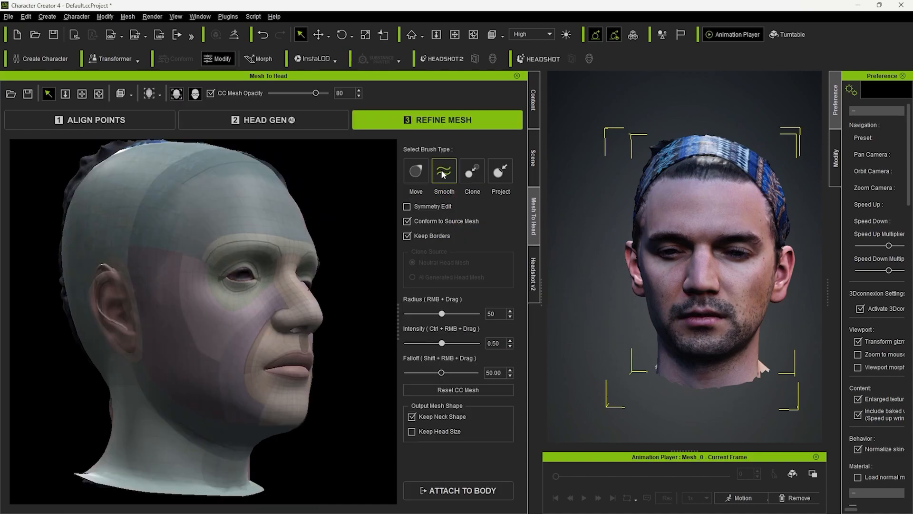
- Examine how the wrapped CC mesh fits the scan around the eyes, nostrils, lips and jaw
right_drag(359, 223, 175, 290)
scroll(246, 295, up, 6)
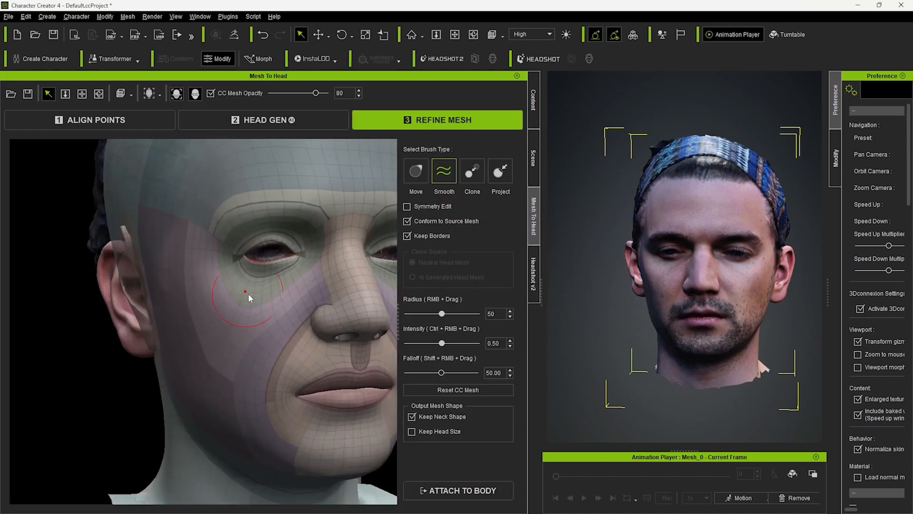
middle_drag(312, 297, 122, 312)
right_drag(174, 362, 826, 382)
scroll(134, 350, down, 5)
right_drag(236, 347, 1, 295)
drag(332, 250, 328, 252)
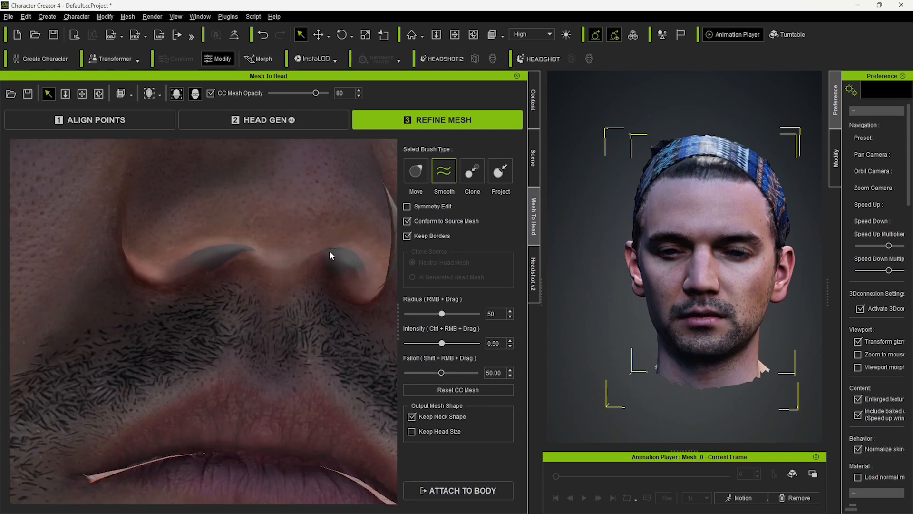
middle_drag(220, 393, 220, 371)
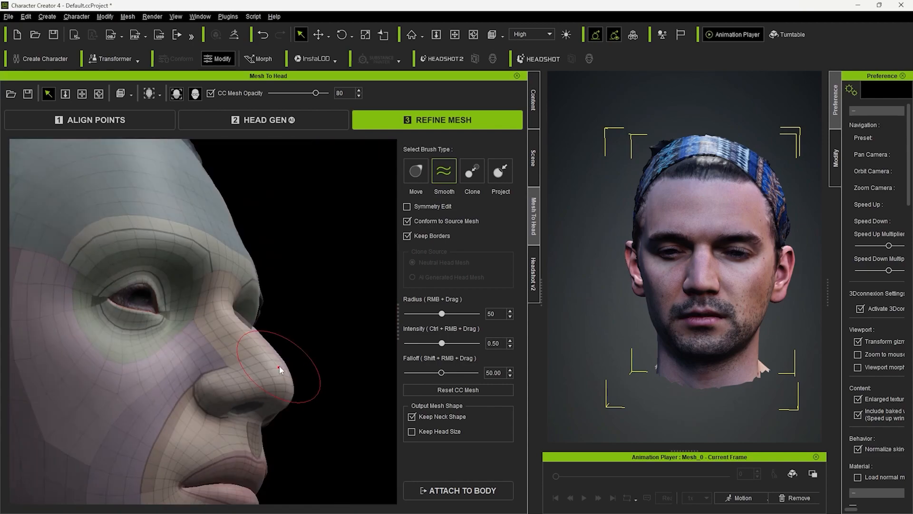
alt+right_drag(279, 369, 295, 348)
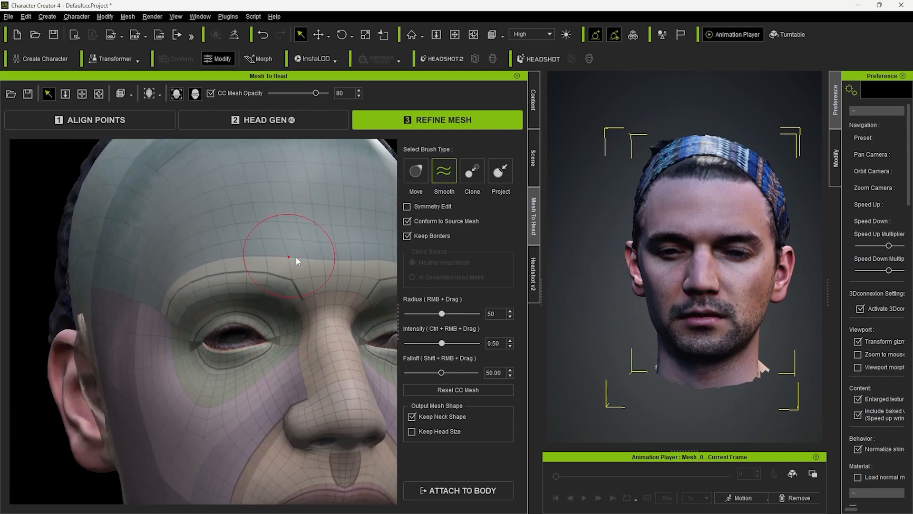
- Refine the wrapped head with brushes at radius 25 and intensity 1.00, and turn off Keep Neck Shape
mouse_move(304, 267)
alt+right_down()
mouse_move(247, 266)
mouse_move(256, 318)
alt+right_up()
middle_drag(263, 281, 253, 288)
click(419, 174)
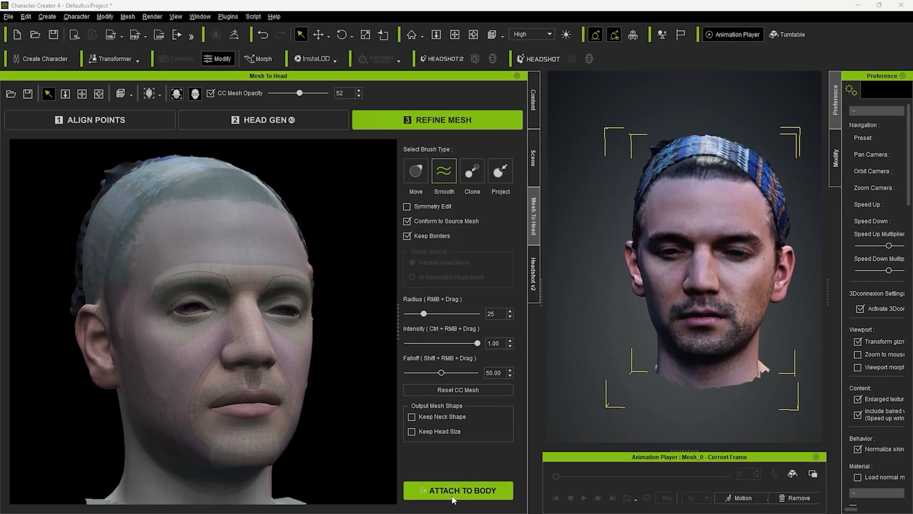
- Attach the head to a male body, generating the character with texture size 4096 and the Type 2 texture mask
click(492, 478)
click(375, 354)
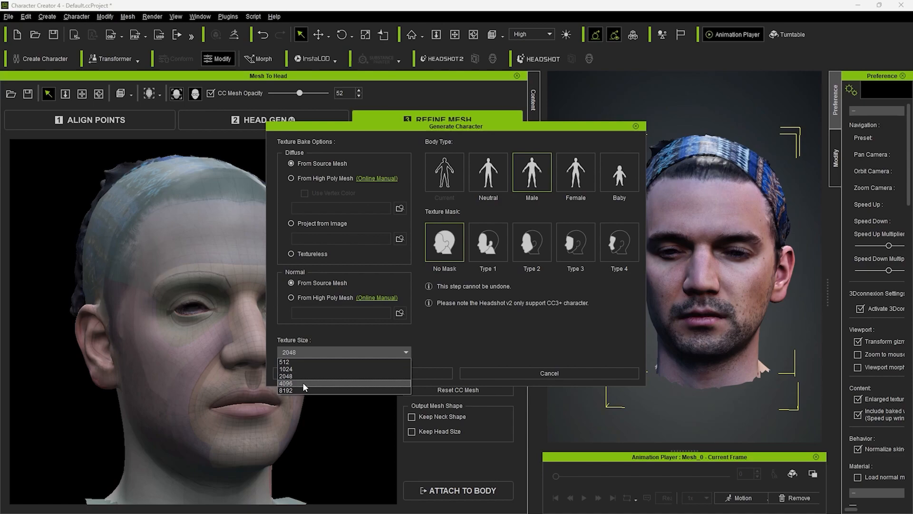
click(333, 383)
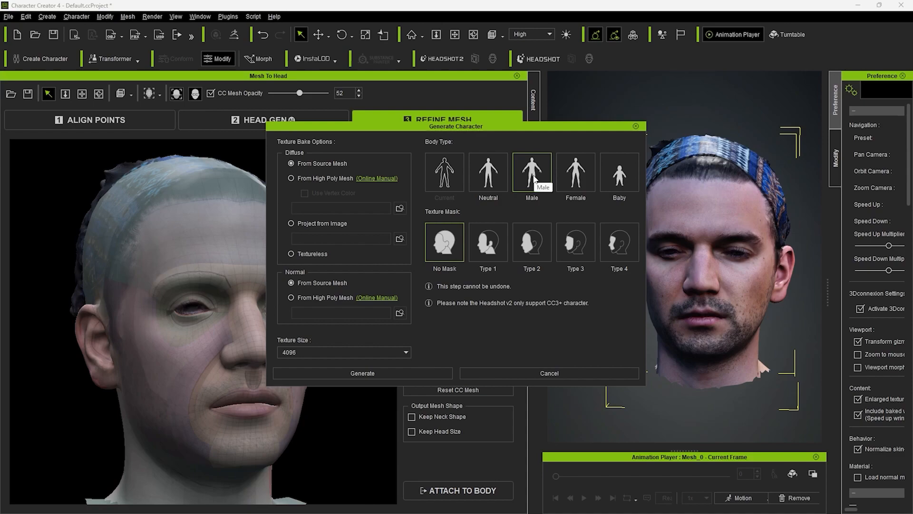
click(533, 257)
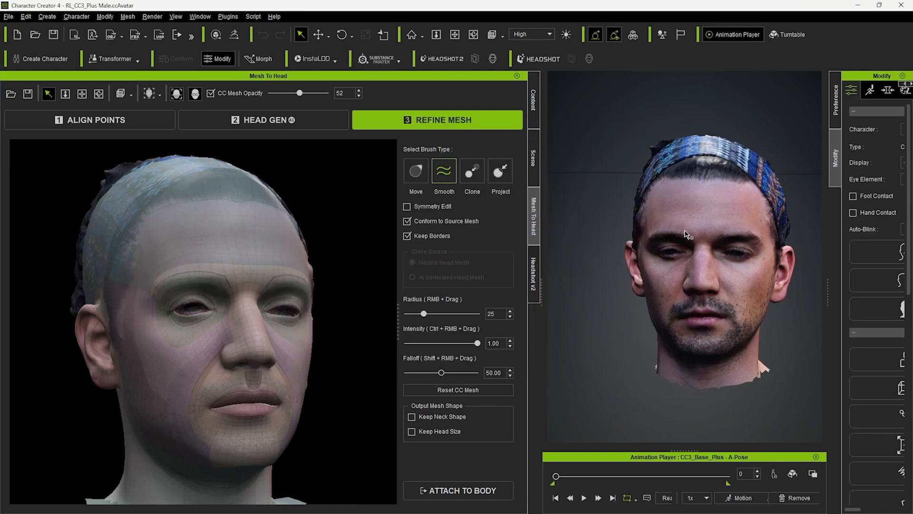
- Frame the generated head, search the content library for "eyes" and apply Eyes_11 to the character
key(f)
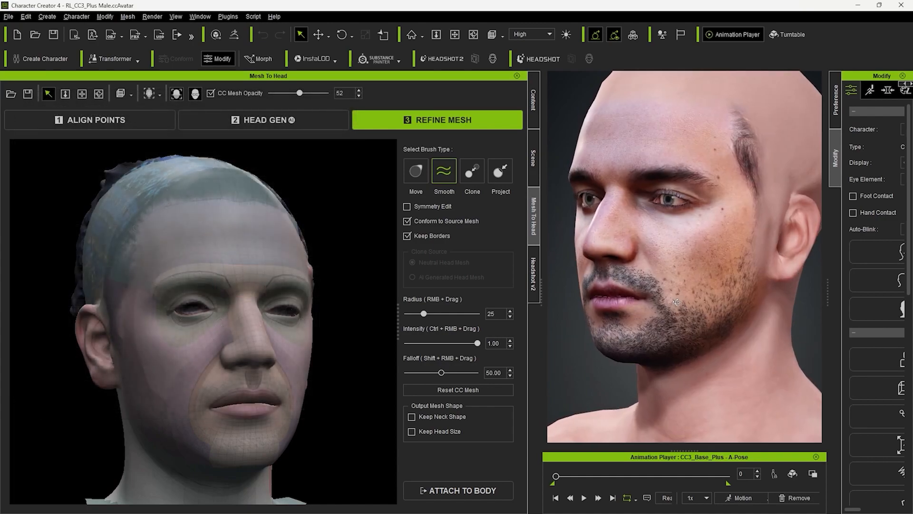
middle_drag(683, 307, 704, 305)
scroll(696, 190, up, 2)
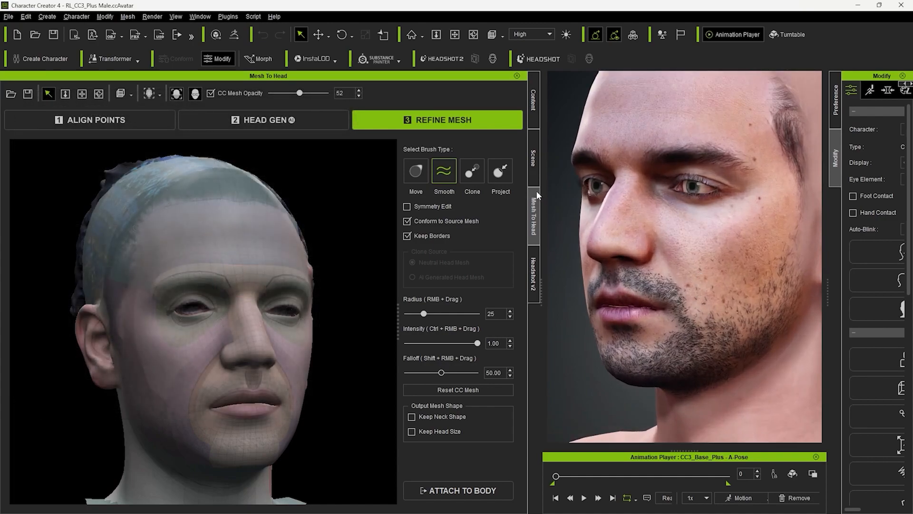
click(533, 102)
click(35, 185)
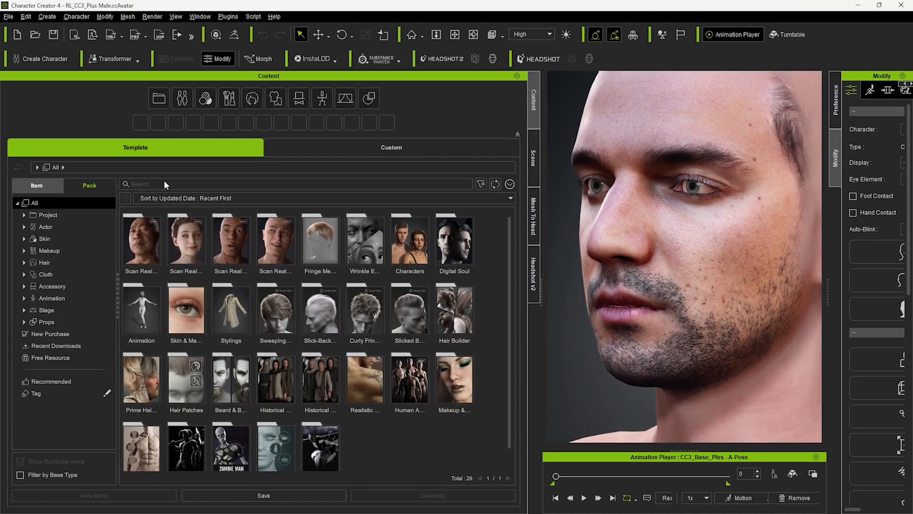
click(170, 182)
text(eyes)
double_click(264, 289)
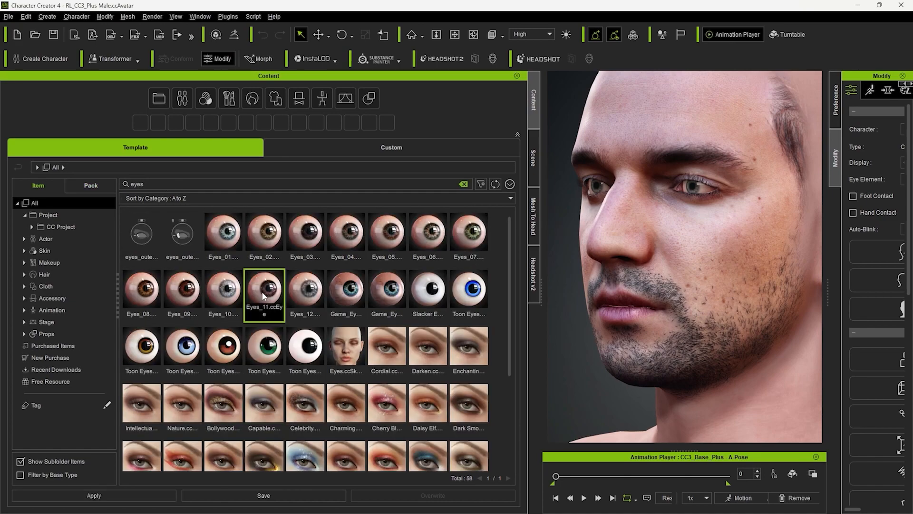
click(400, 288)
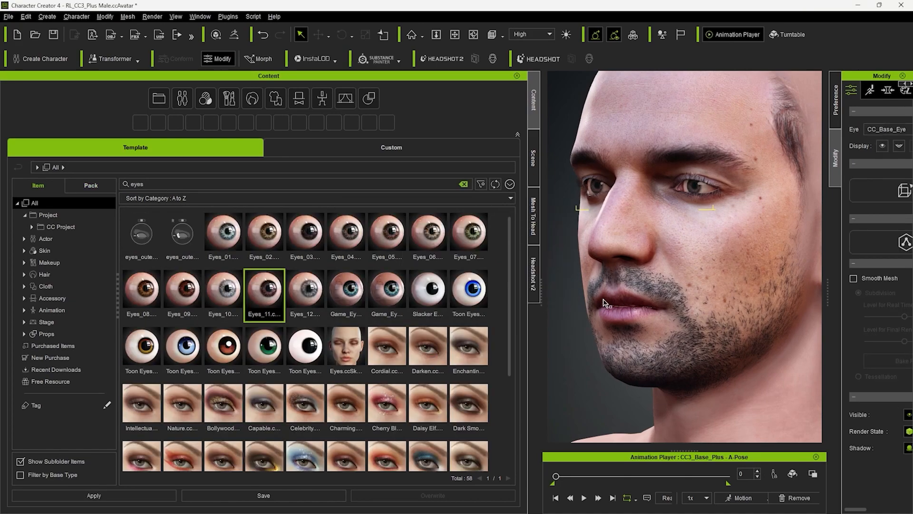
- In Headshot v2, set the Face Mask to Hair Covers Ears but Less Face and the Eyelid Mask to Minimum Eyelid Rim
click(535, 269)
scroll(463, 264, down, 10)
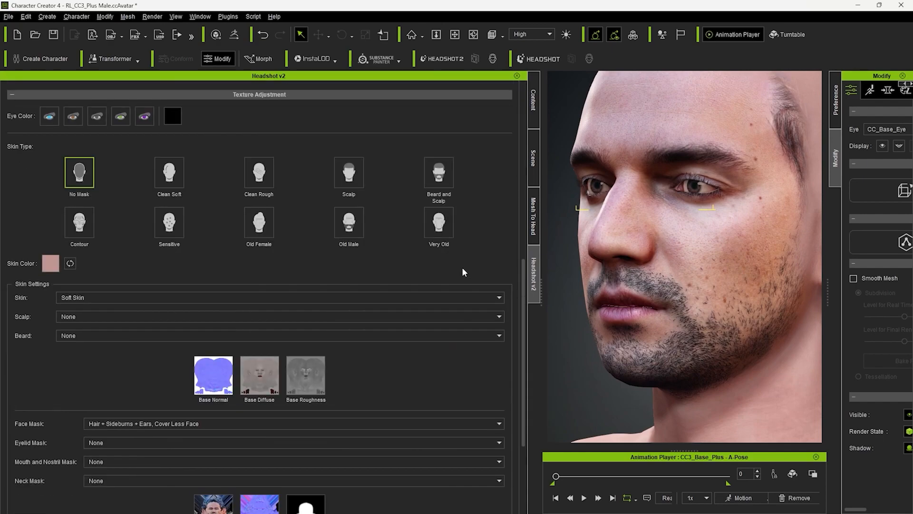
click(112, 366)
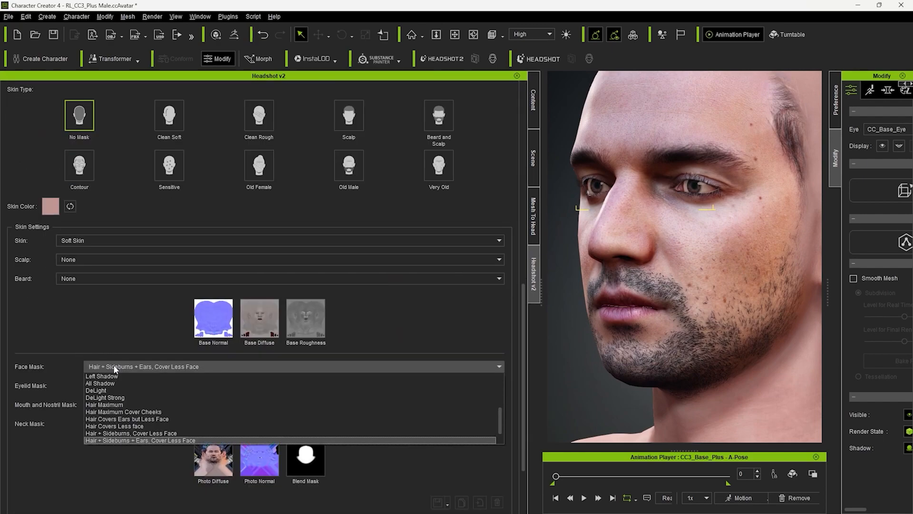
click(114, 374)
click(127, 386)
click(127, 402)
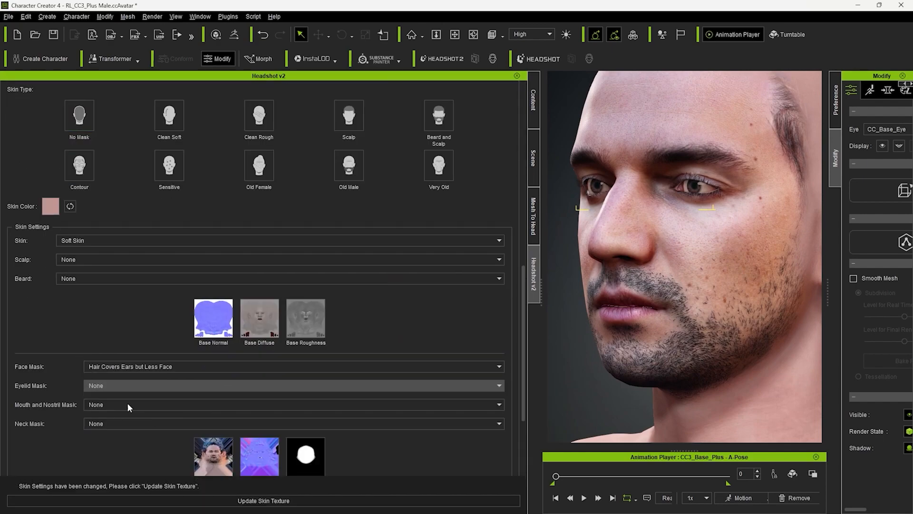
scroll(744, 229, up, 5)
scroll(739, 215, down, 5)
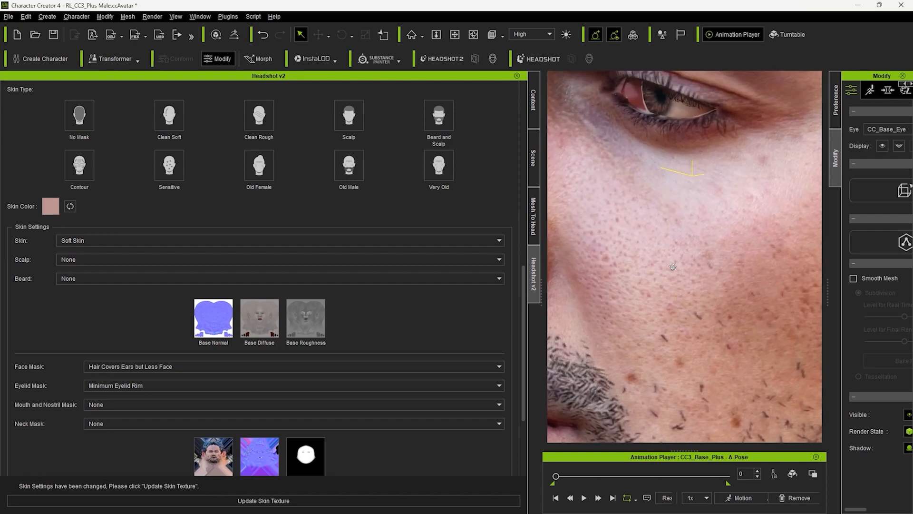
- Widen the viewport and the Modify area, and pull the jaw open in Edit Facial to check the inside of the mouth
drag(537, 304, 372, 312)
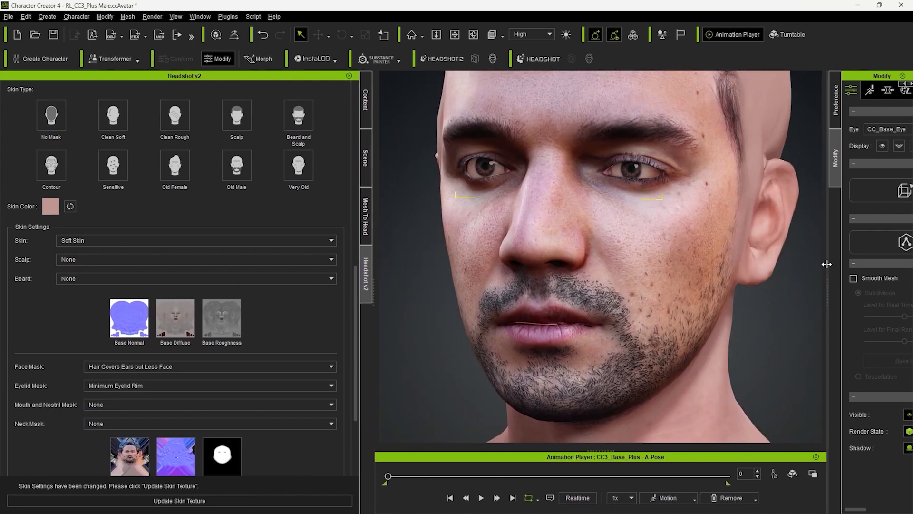
drag(826, 264, 660, 252)
click(705, 91)
click(743, 192)
click(734, 194)
drag(770, 380, 765, 404)
middle_drag(547, 228, 658, 161)
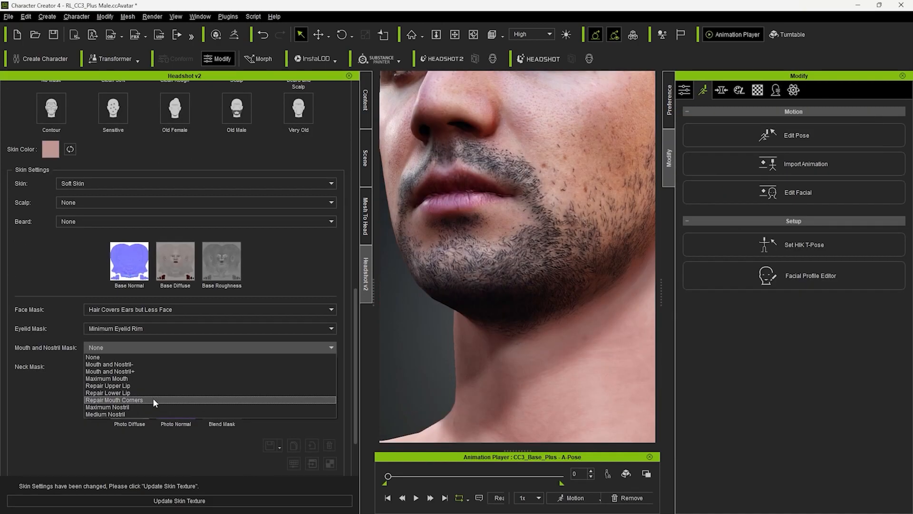
- Set the Mouth and Nostril Mask to Repair Mouth Corners and update the skin texture
click(153, 397)
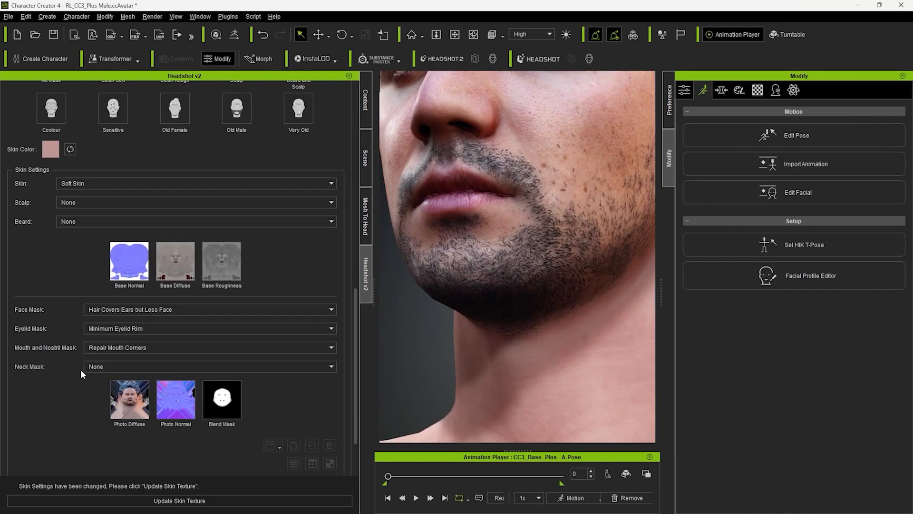
scroll(143, 428, down, 2)
click(179, 502)
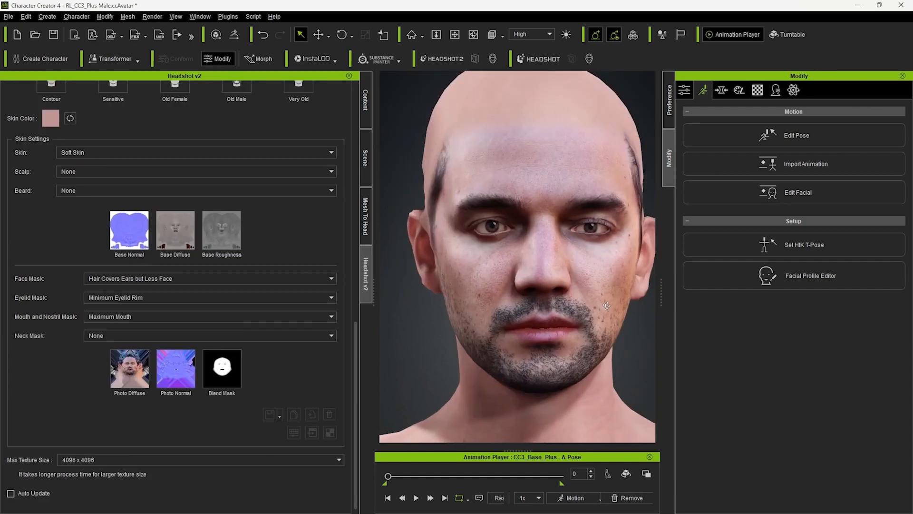
- Try the Face Old morph from the favorites at -100 on the character's face
right_drag(513, 285, 569, 285)
click(721, 91)
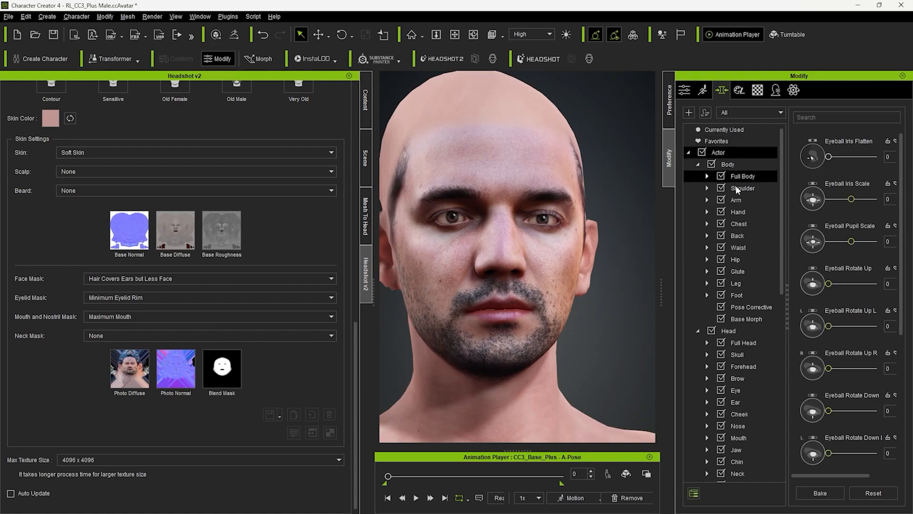
scroll(567, 233, up, 3)
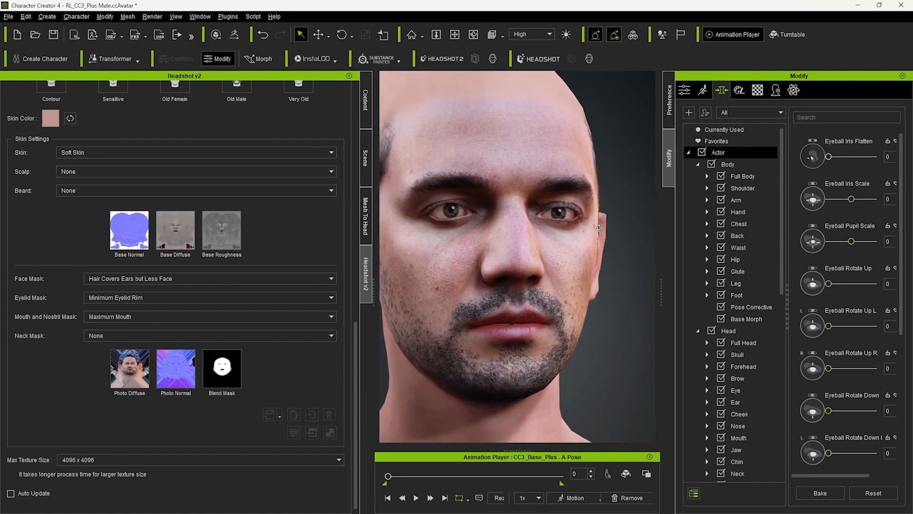
click(716, 141)
drag(851, 242, 814, 238)
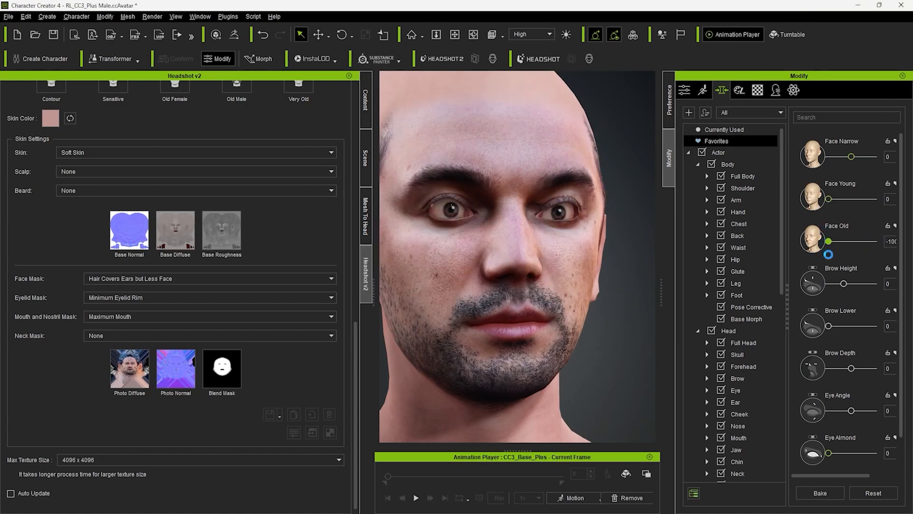
- Set the Eye Angle morph to 12 and check the eyes from the front
drag(851, 387, 852, 389)
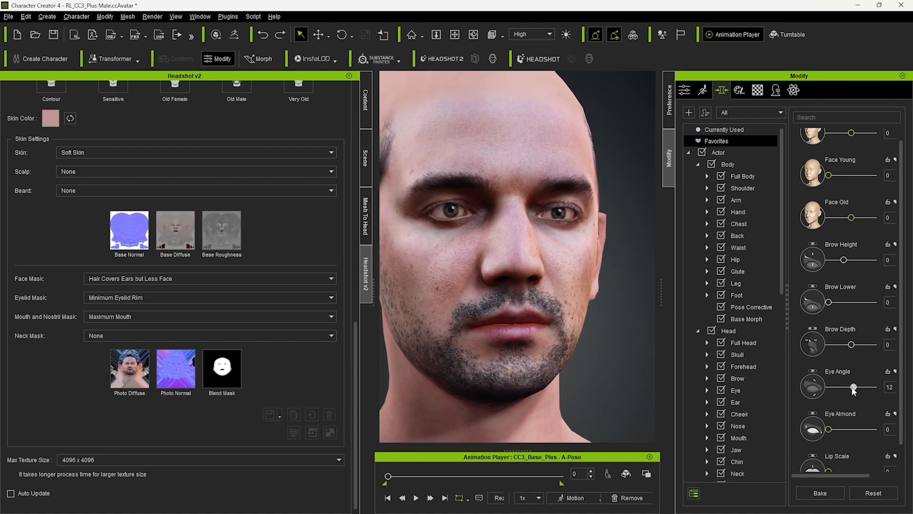
right_drag(515, 260, 502, 269)
middle_drag(502, 268, 507, 257)
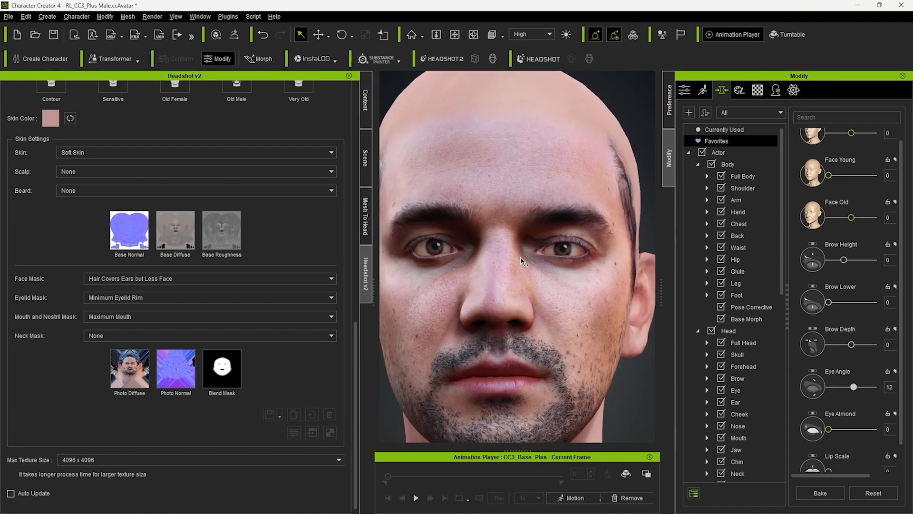
- Adjust the left eye's morphs, setting Eye Scale L to 12, Eye Outer Width L to 20 and Eye Angle L to 10
scroll(735, 328, down, 2)
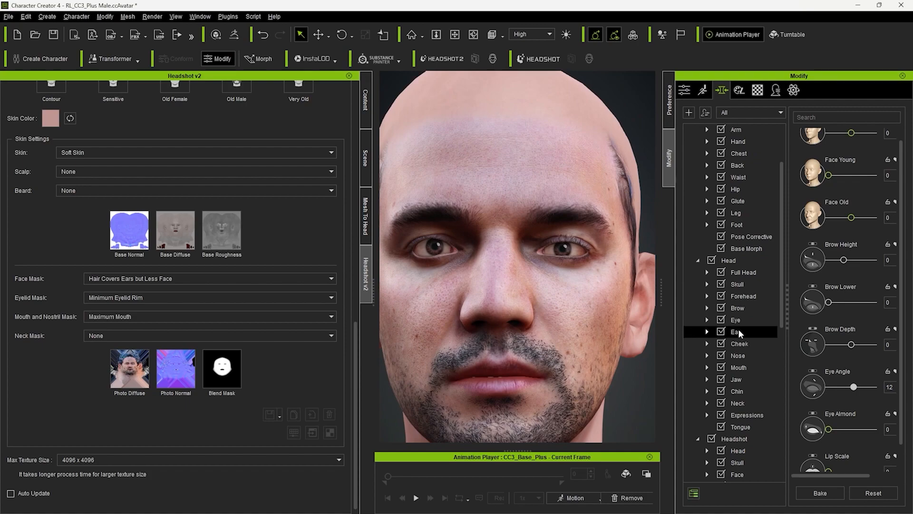
click(735, 320)
drag(853, 204, 855, 202)
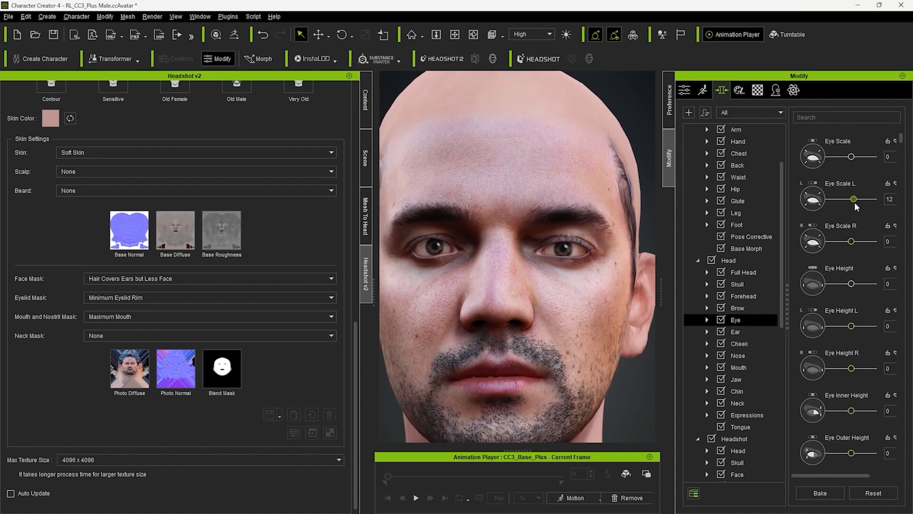
scroll(853, 408, down, 5)
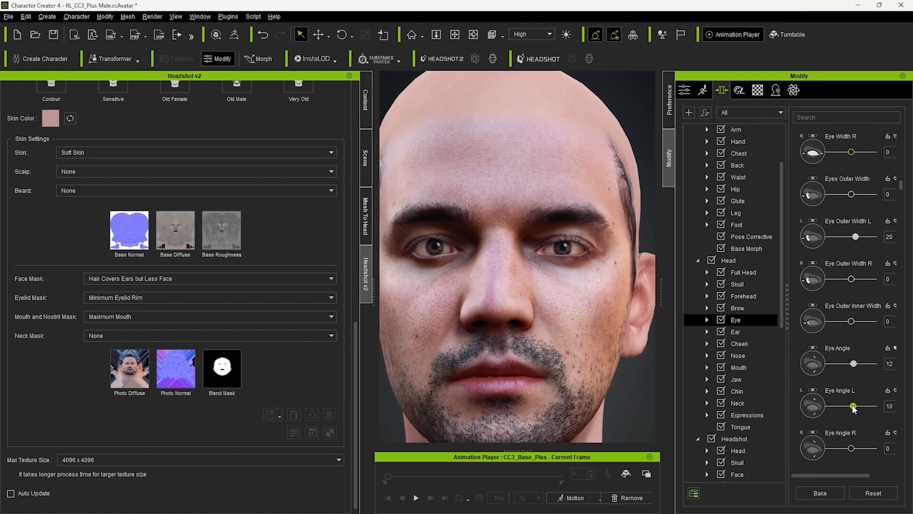
- Fine-tune the eye shape with Eye Scale L at 5, Eye Height L at 18 and Eye Inner Height at 16
scroll(851, 404, down, 10)
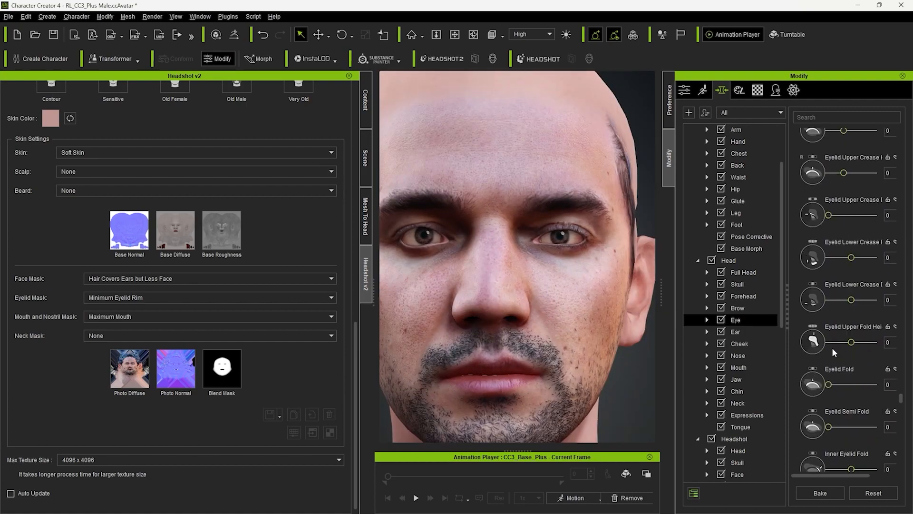
scroll(832, 352, down, 5)
scroll(561, 302, down, 3)
scroll(852, 333, down, 5)
scroll(846, 299, up, 20)
right_drag(528, 266, 561, 266)
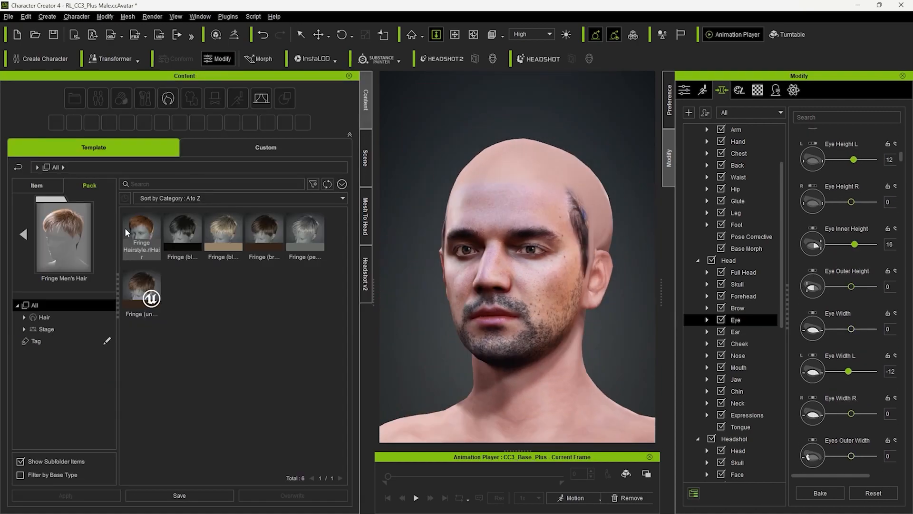
- Add the Fringe men's hair to the character in its grey color variant and check it from the side and front
double_click(126, 229)
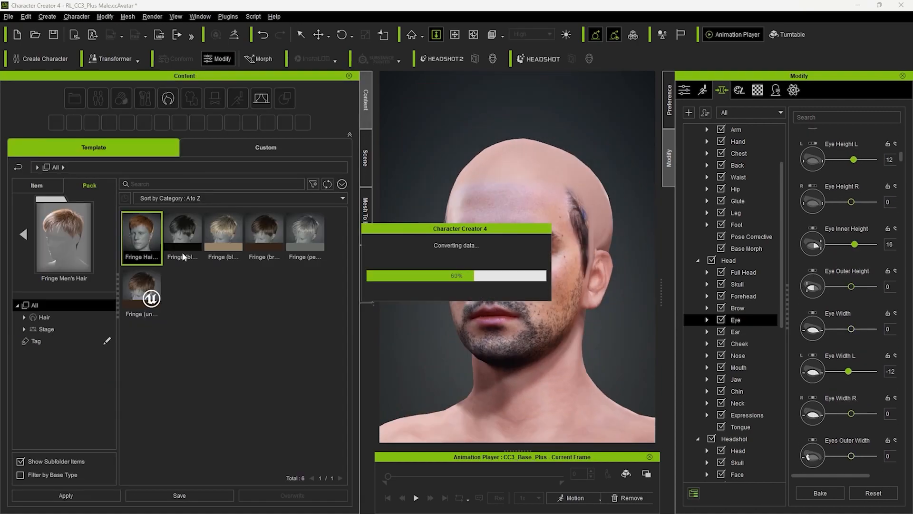
double_click(293, 235)
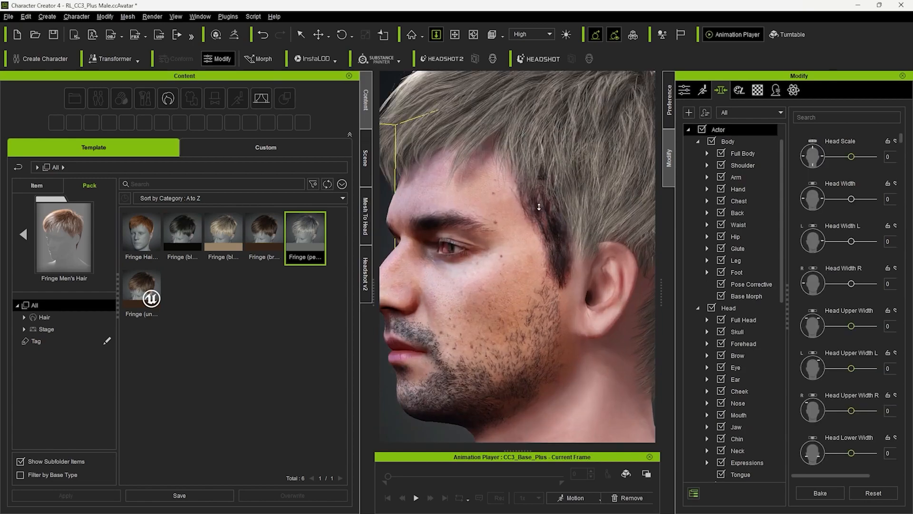
scroll(552, 267, up, 3)
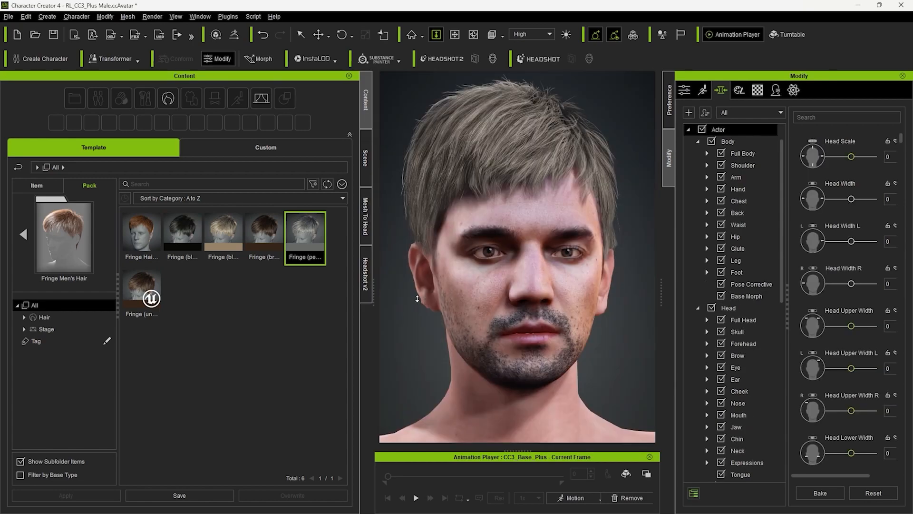
- Save the Photo Diffuse texture as an image and open it in Photoshop, examining the temple hair and ear up close
click(366, 275)
click(121, 372)
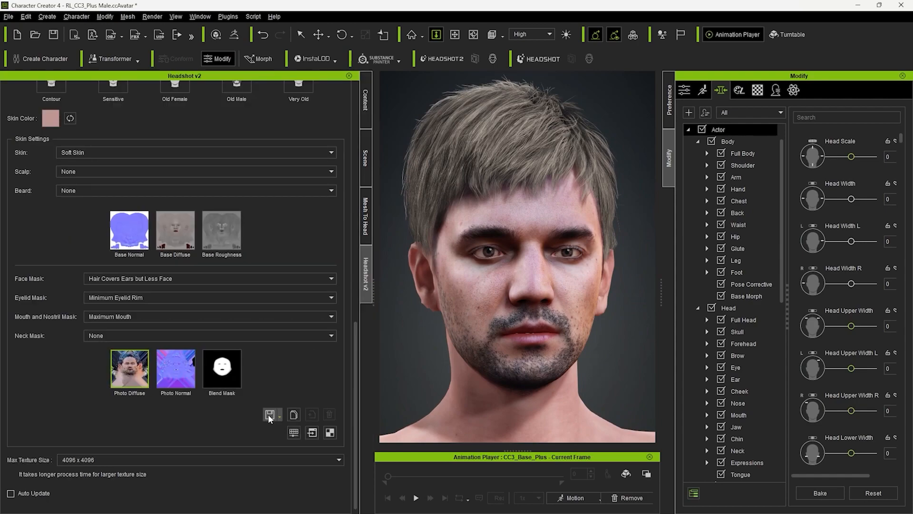
click(269, 414)
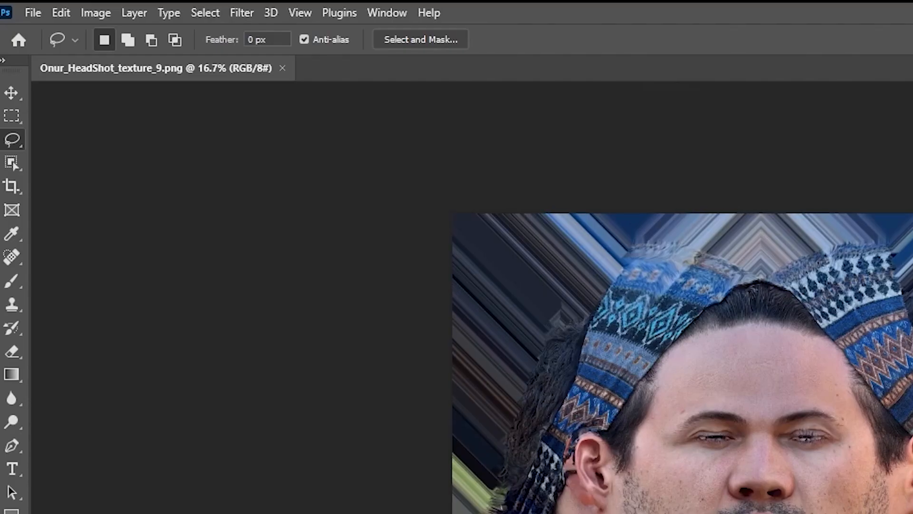
alt+scroll(694, 361, up, 3)
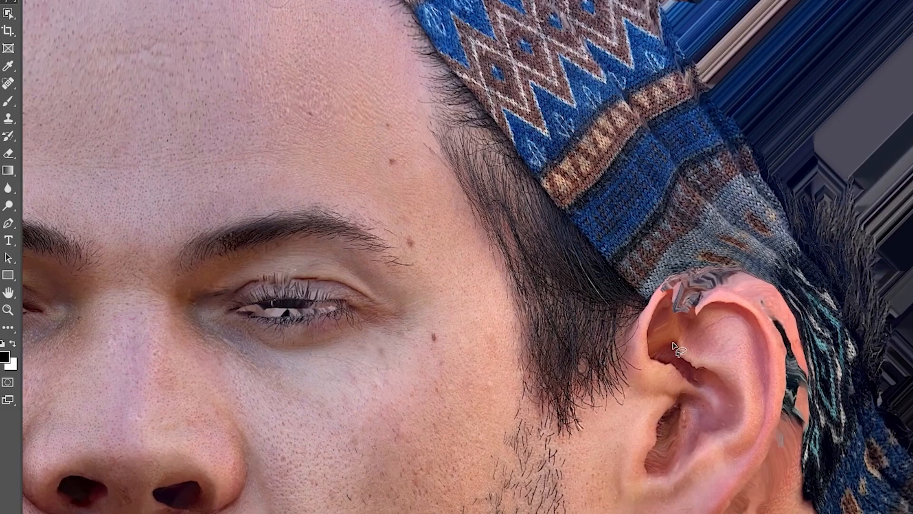
alt+scroll(514, 325, up, 2)
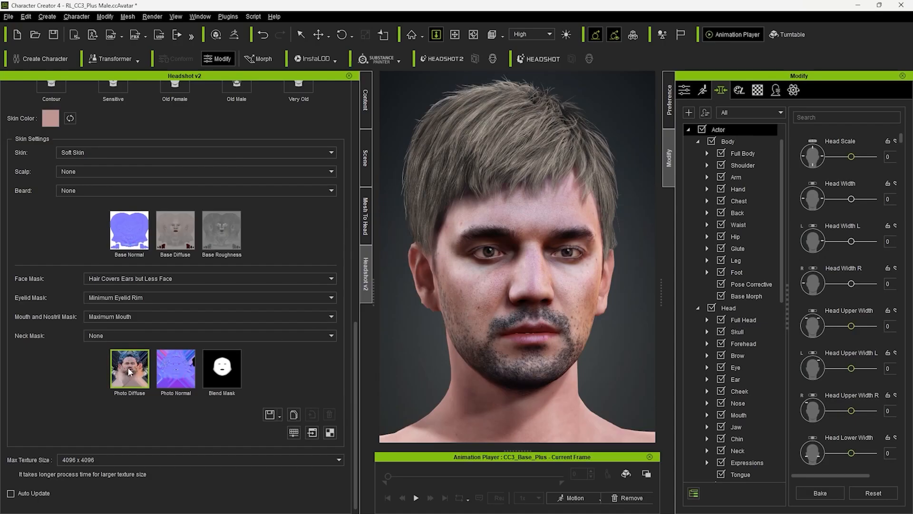
- Load the retouched "texture_9 copy" image as the Photo Diffuse map and update the skin texture
click(130, 372)
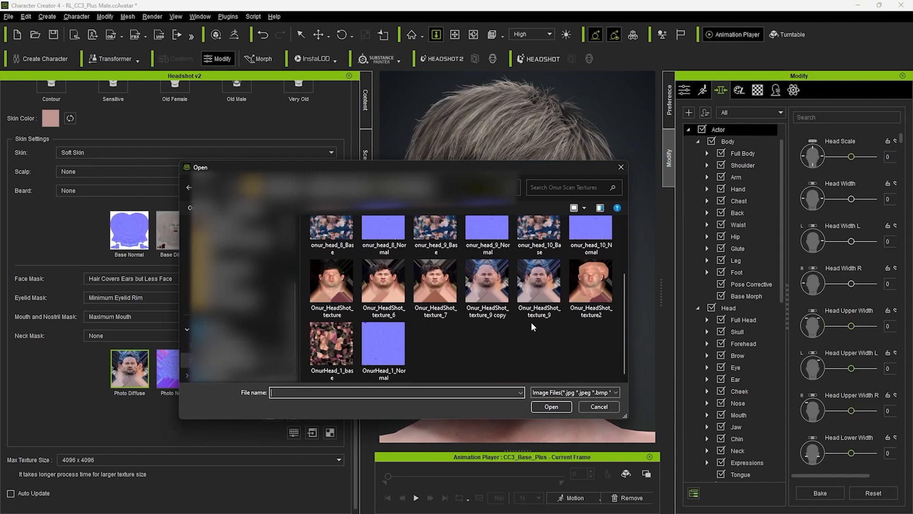
double_click(492, 291)
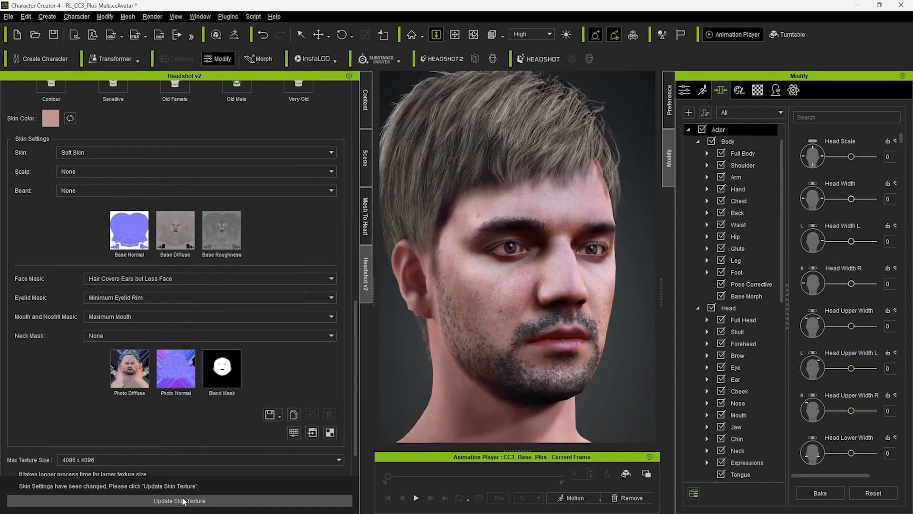
click(181, 499)
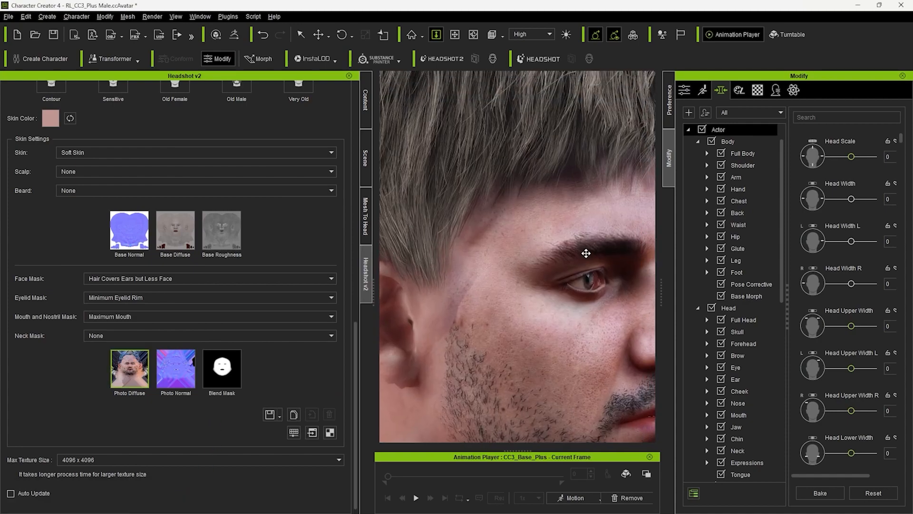
- Examine the retouched skin at the temple and sideburn, both close up and from farther away
scroll(490, 291, down, 3)
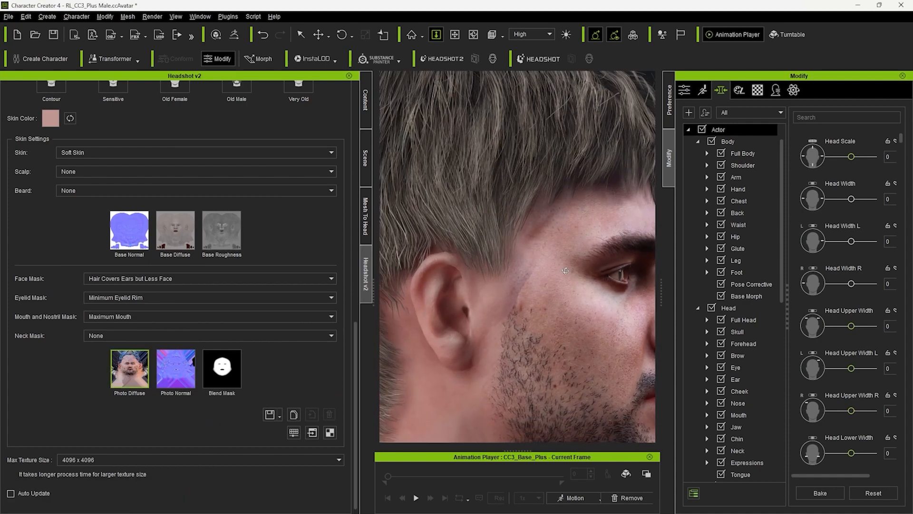
right_drag(490, 291, 547, 300)
middle_drag(558, 309, 531, 287)
scroll(531, 286, up, 3)
scroll(495, 223, up, 2)
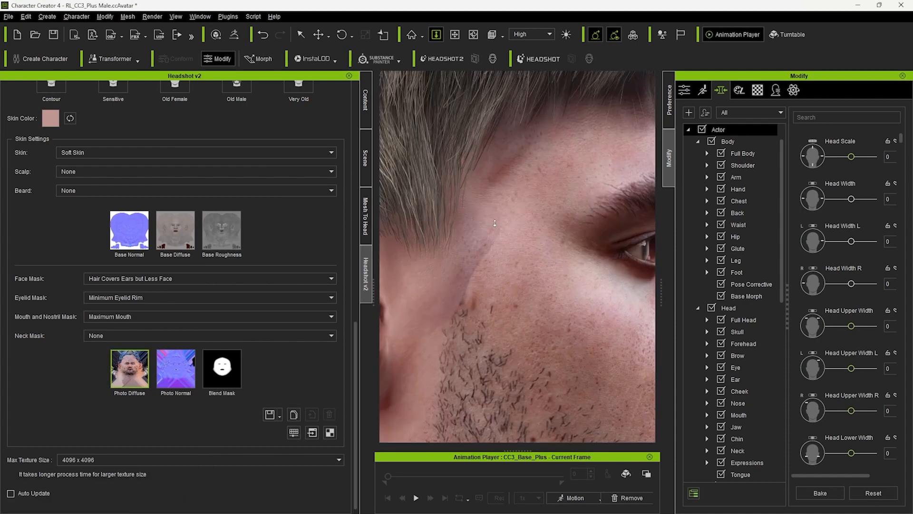
scroll(477, 270, down, 5)
right_drag(520, 320, 455, 322)
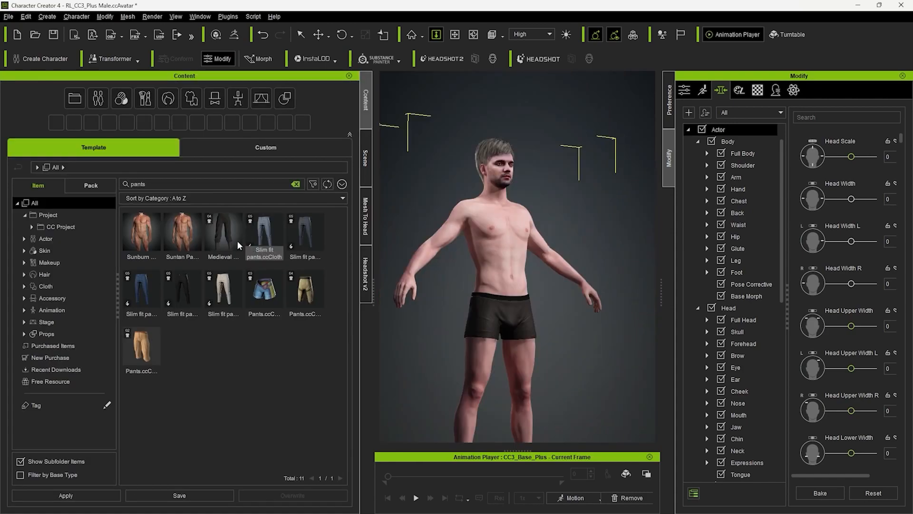
- Dress the character in the Medieval pants and add a short boxed beard from the Beard & Brows Builder pack
double_click(230, 239)
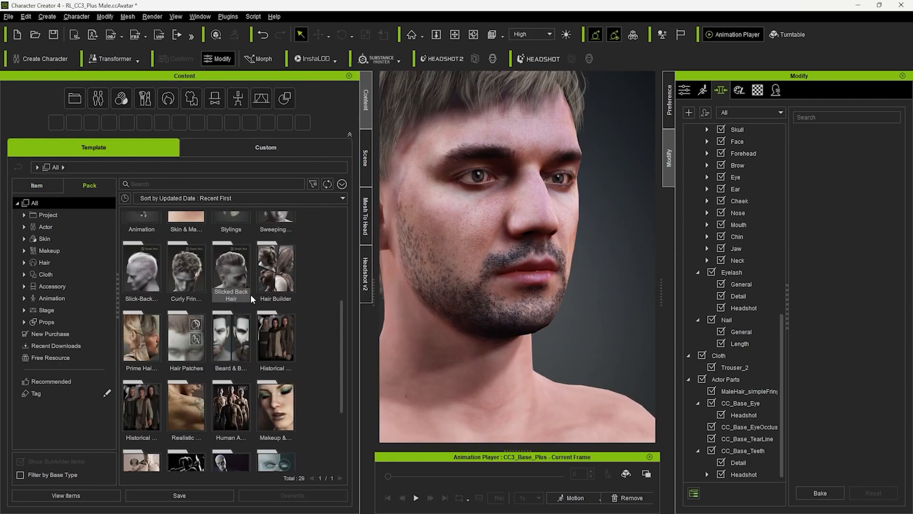
scroll(252, 298, down, 1)
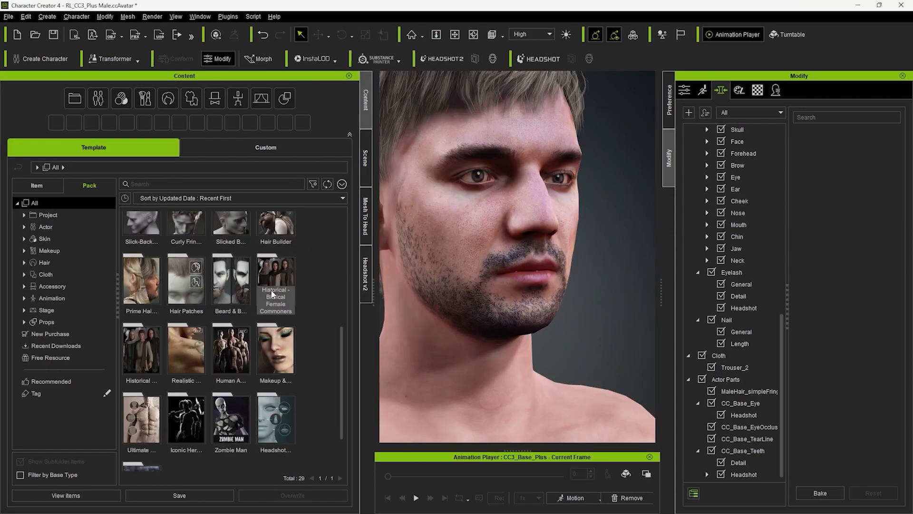
double_click(231, 283)
double_click(193, 285)
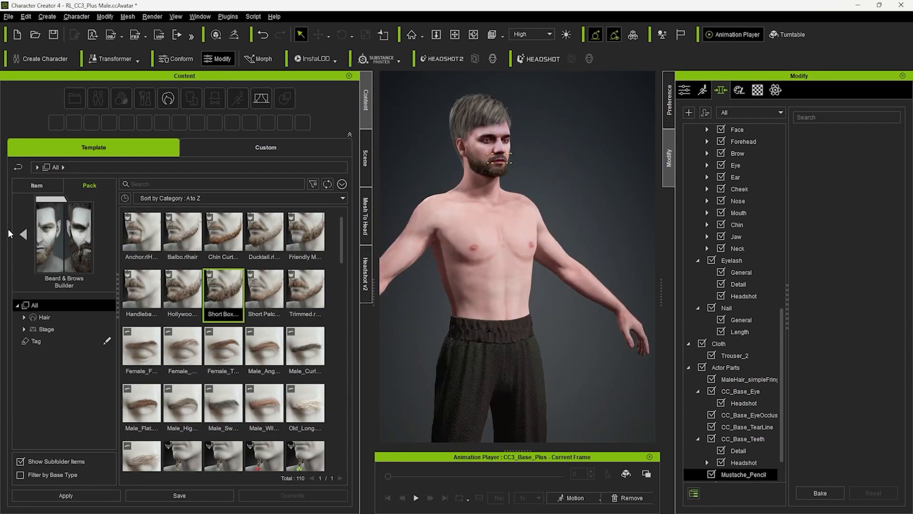
- Apply the Male Athletic skin preset from the Realistic Human Skin pack to the character
click(22, 234)
click(23, 234)
scroll(345, 325, down, 1)
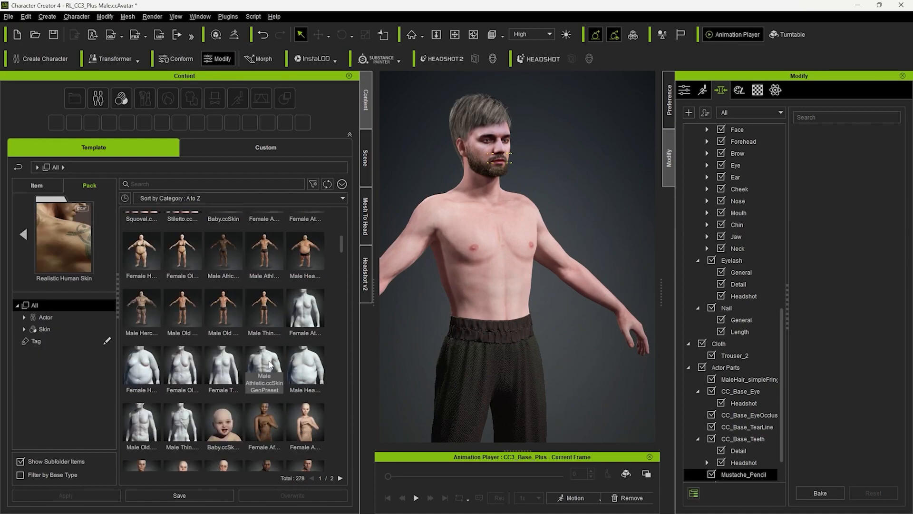
double_click(269, 365)
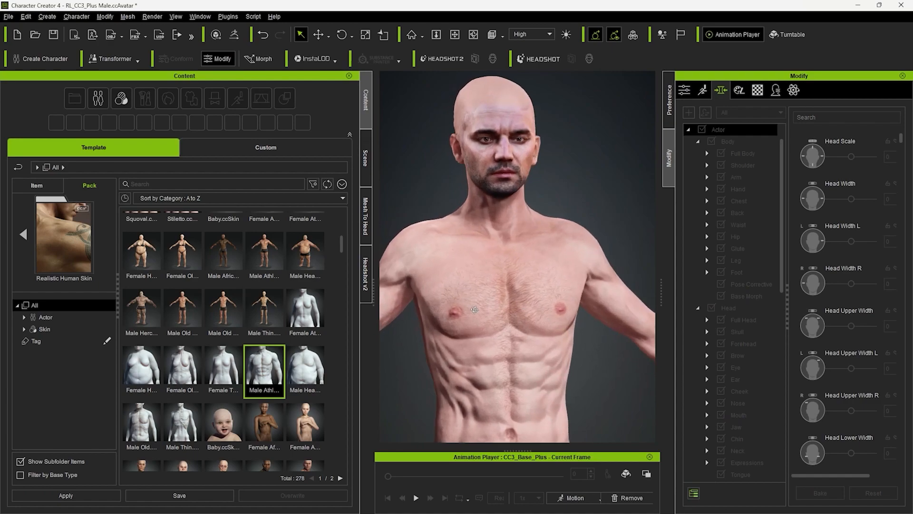
- Hide the Wrinkle Fine and Eye Wrinkle layers in the character's SkinGen layer stack
click(739, 89)
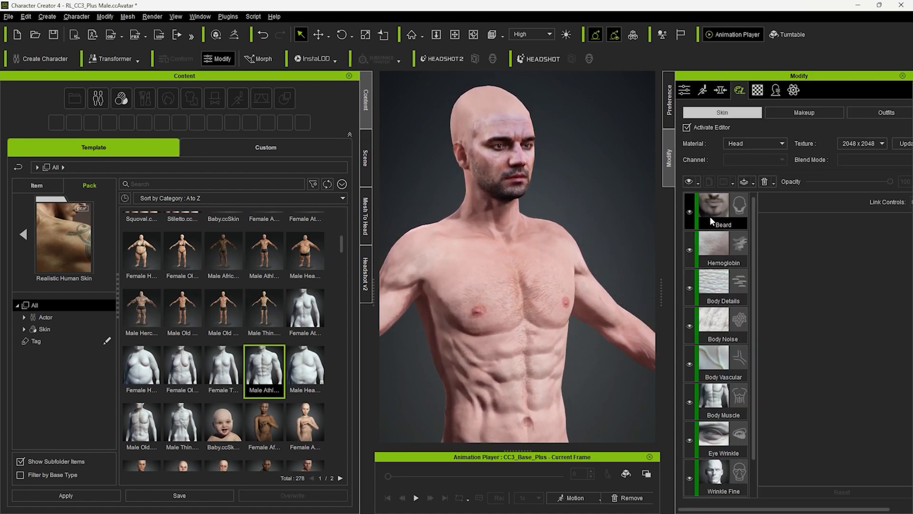
click(721, 328)
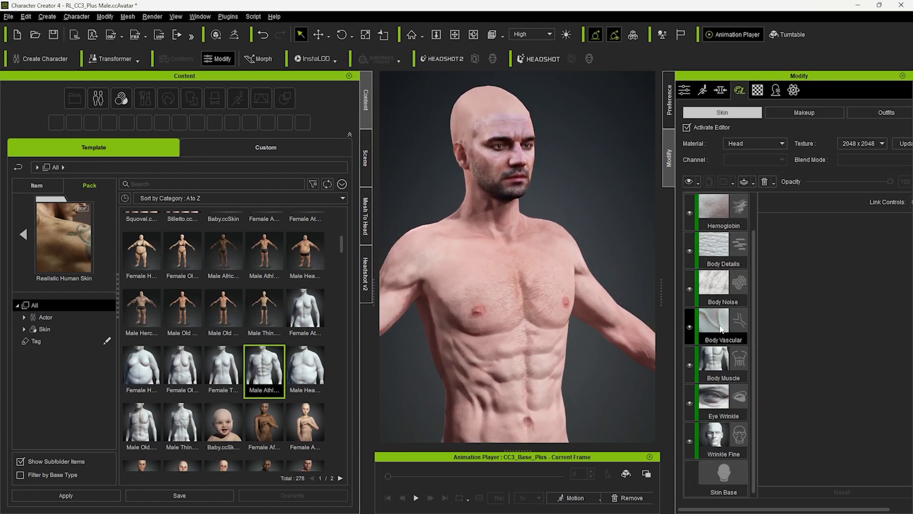
click(688, 440)
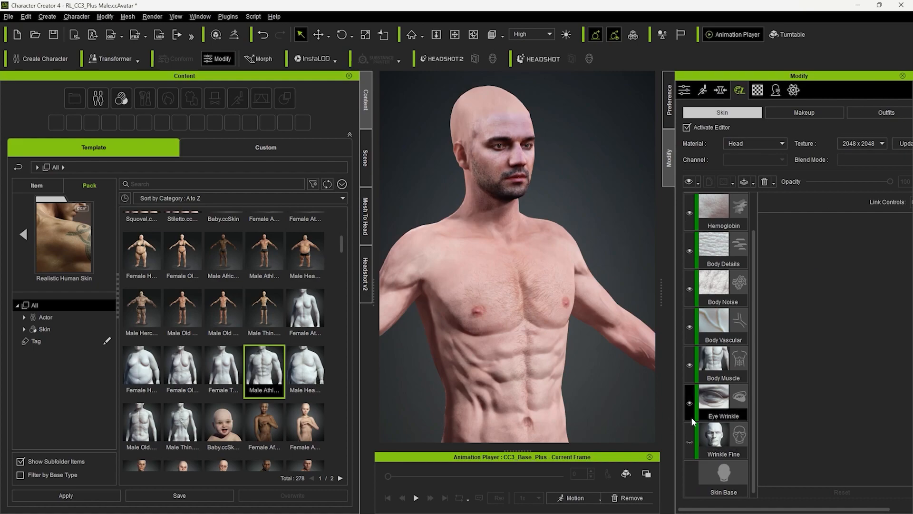
click(688, 402)
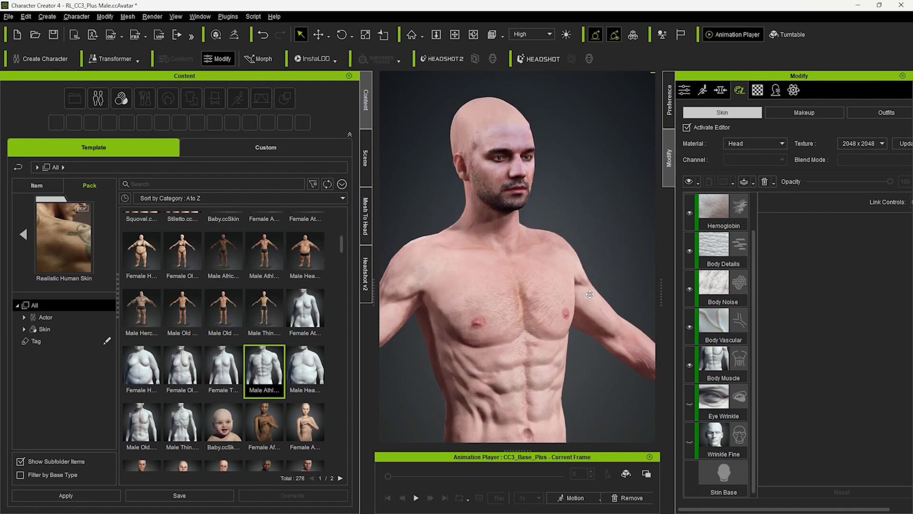
- Reduce the Body Muscle skin layer's opacity to 24 and check the torso and face
click(718, 364)
drag(874, 192, 832, 191)
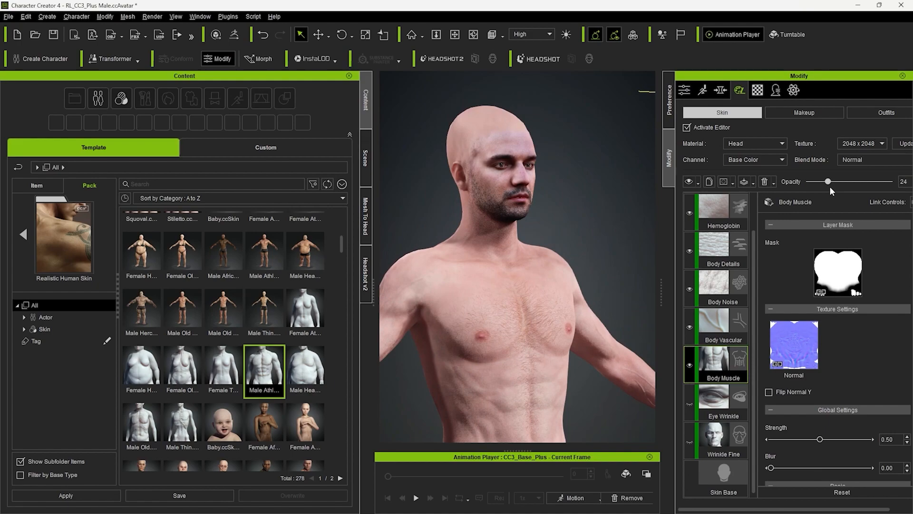
scroll(541, 310, up, 6)
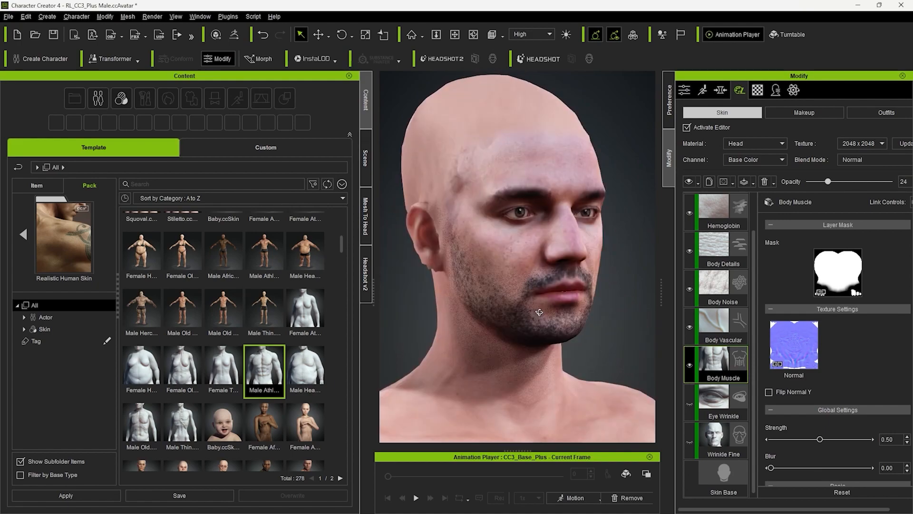
scroll(539, 312, up, 1)
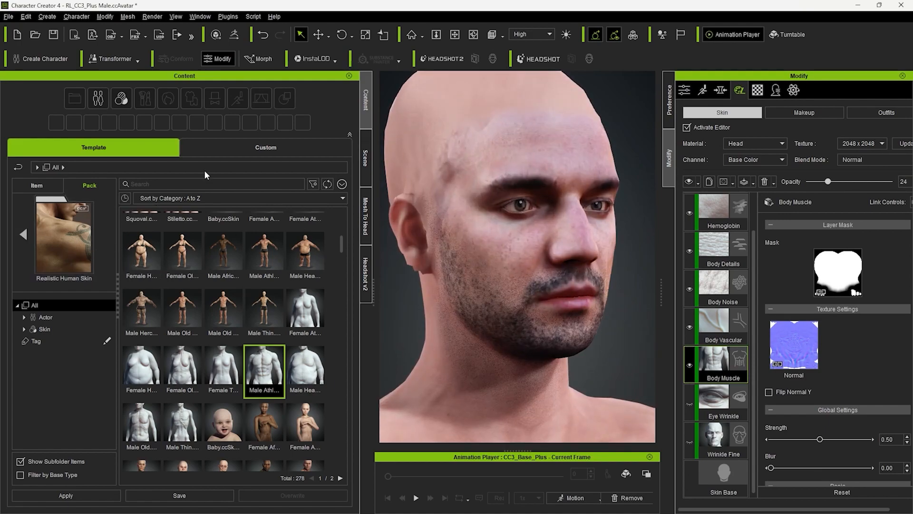
- Add the Stitch scar preset and place it beside the character's right eye with offset X -0.12 and Y 0.11
scroll(230, 348, down, 5)
scroll(171, 239, up, 4)
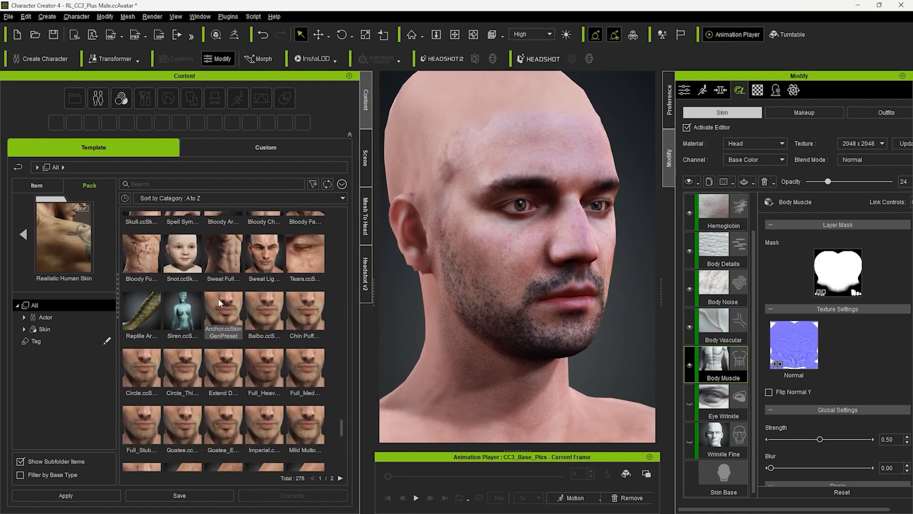
scroll(216, 311, up, 3)
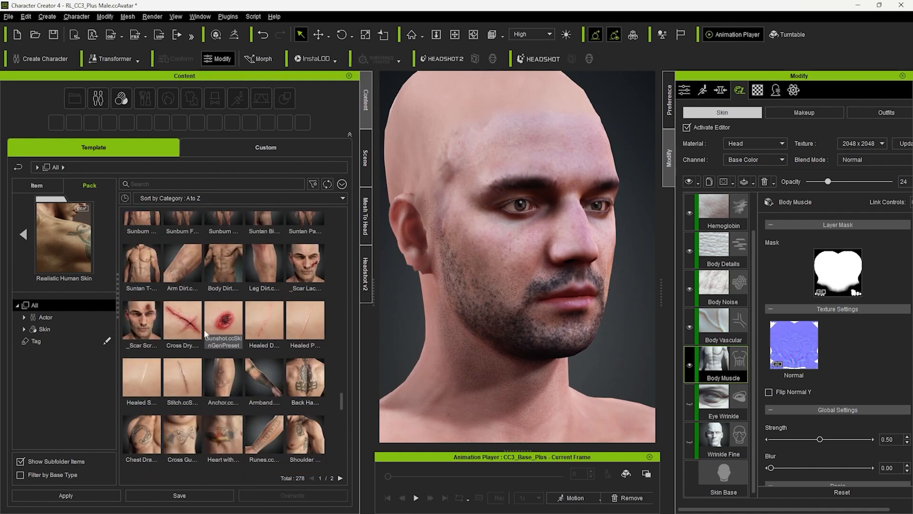
scroll(262, 325, up, 1)
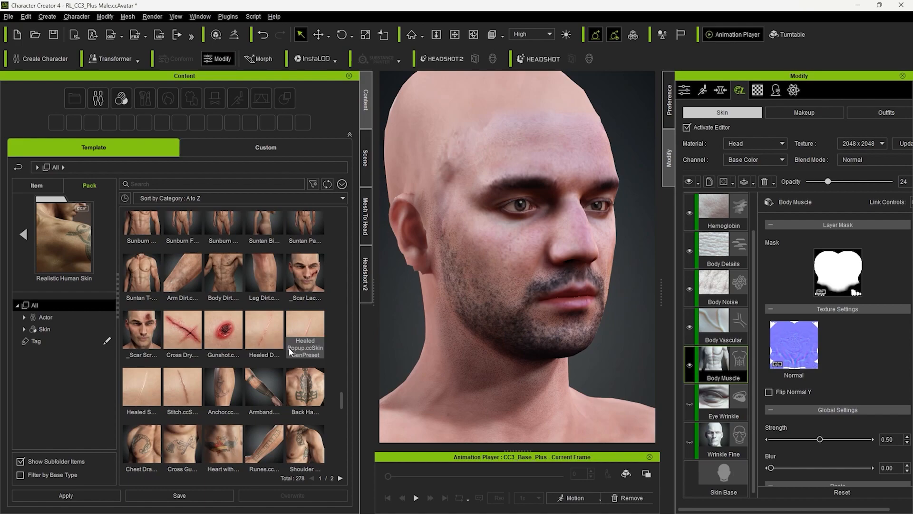
double_click(182, 393)
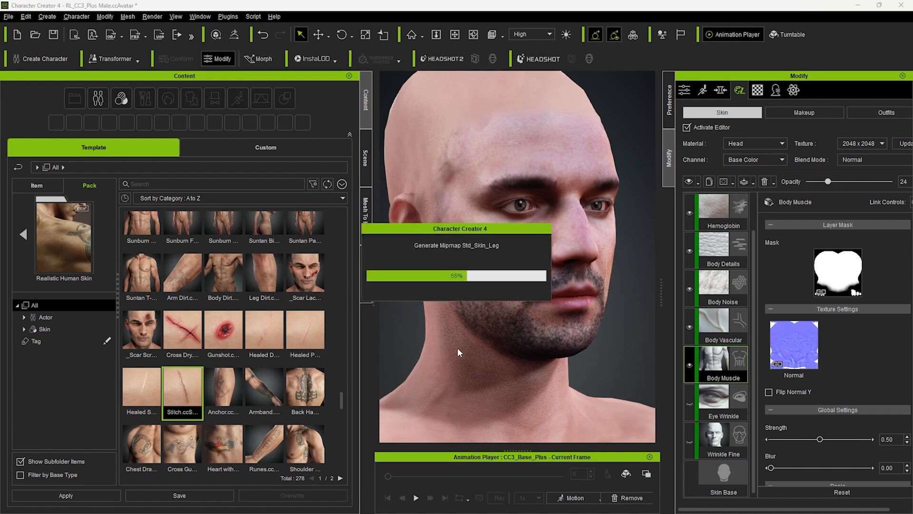
scroll(832, 416, down, 1)
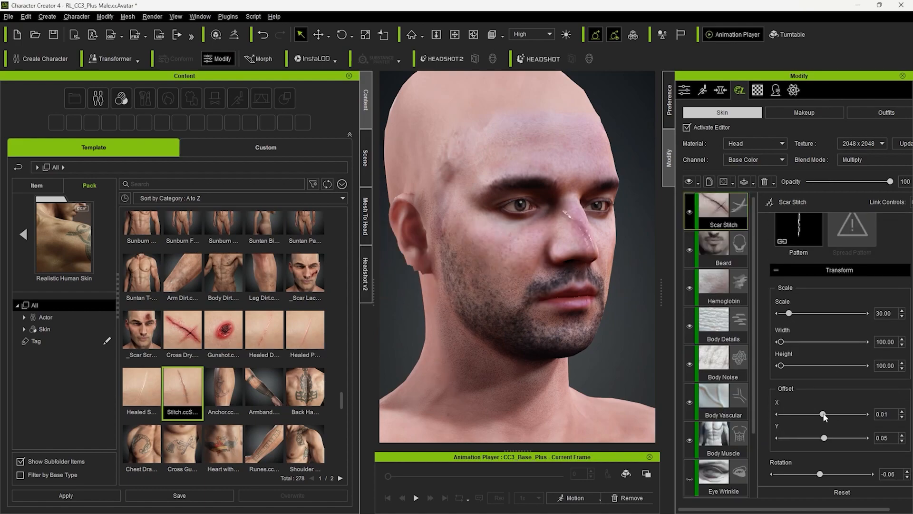
drag(823, 414, 826, 438)
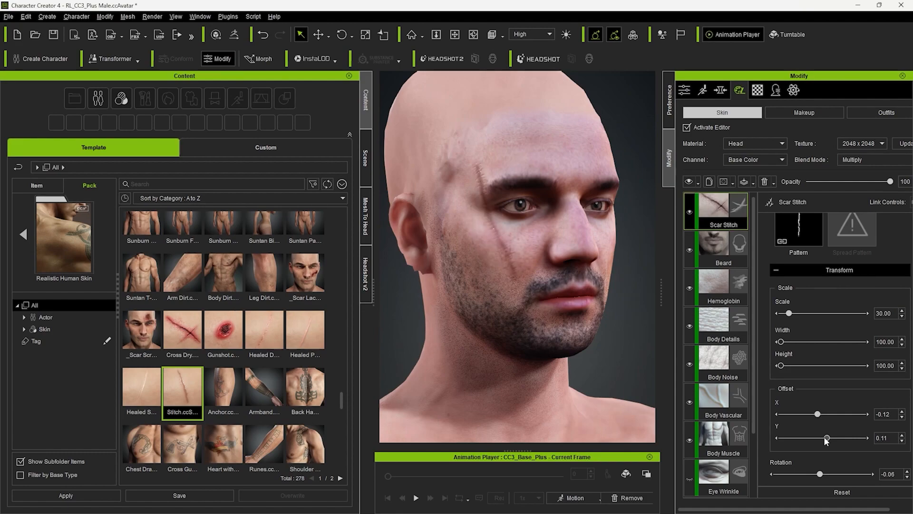
- Set the Scar Stitch layer's scale to 20.35 and open its material color for editing, keeping the face in view
scroll(825, 439, down, 1)
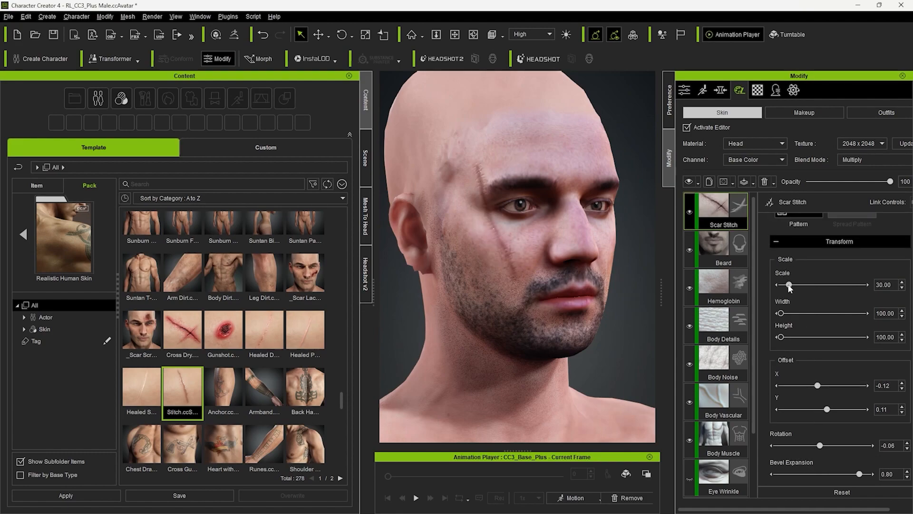
drag(820, 386, 818, 387)
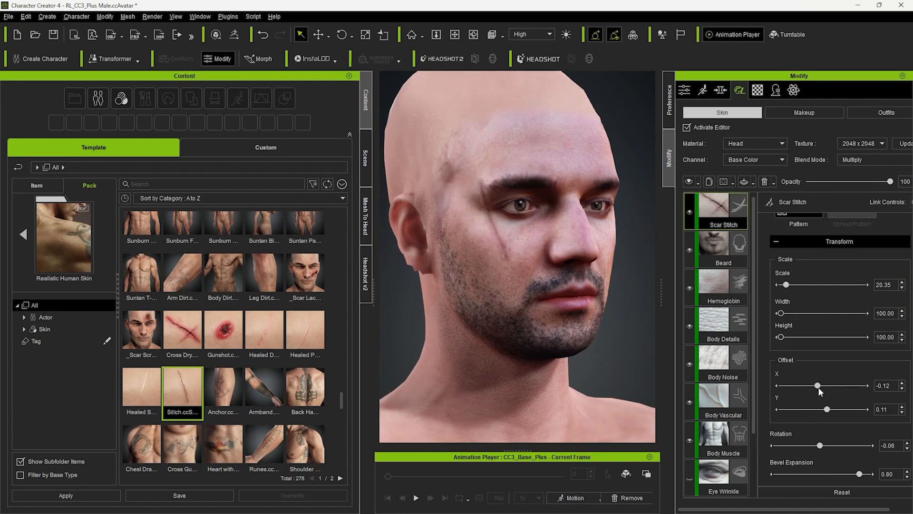
scroll(782, 449, down, 10)
click(781, 469)
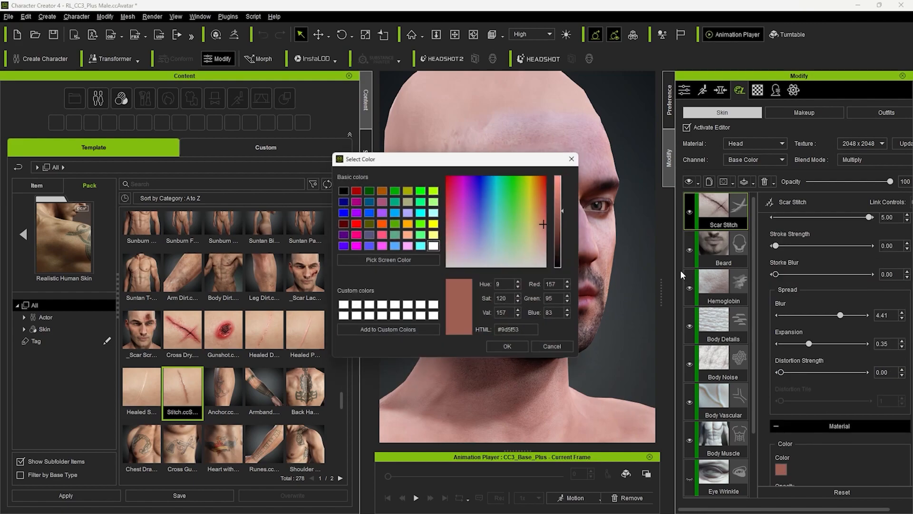
drag(505, 156, 339, 157)
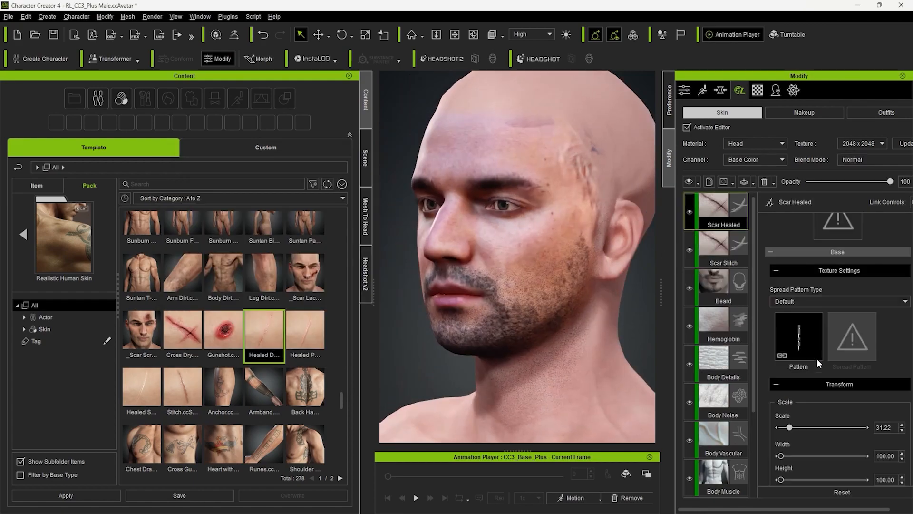
- Raise the head material's skin texture size to 4096 x 4096 and deactivate the skin editor
scroll(825, 360, up, 5)
drag(820, 356, 824, 357)
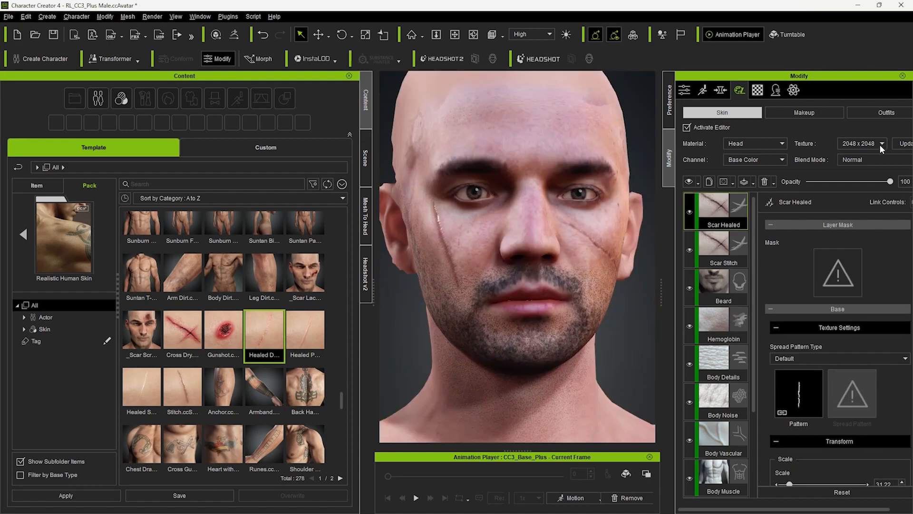
click(878, 142)
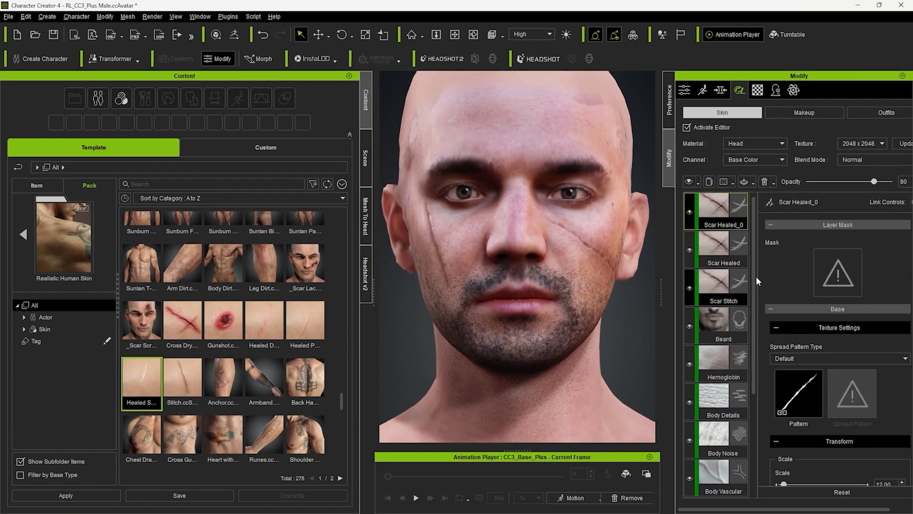
scroll(800, 336, down, 5)
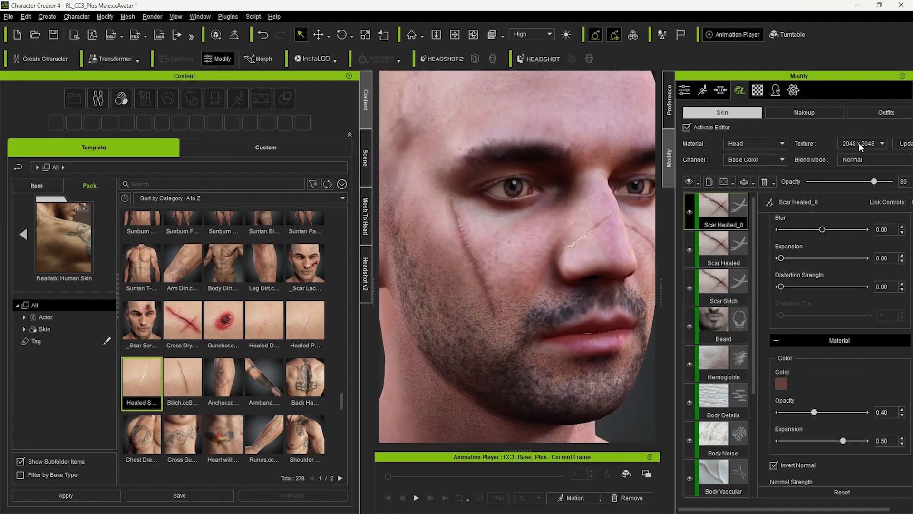
click(859, 143)
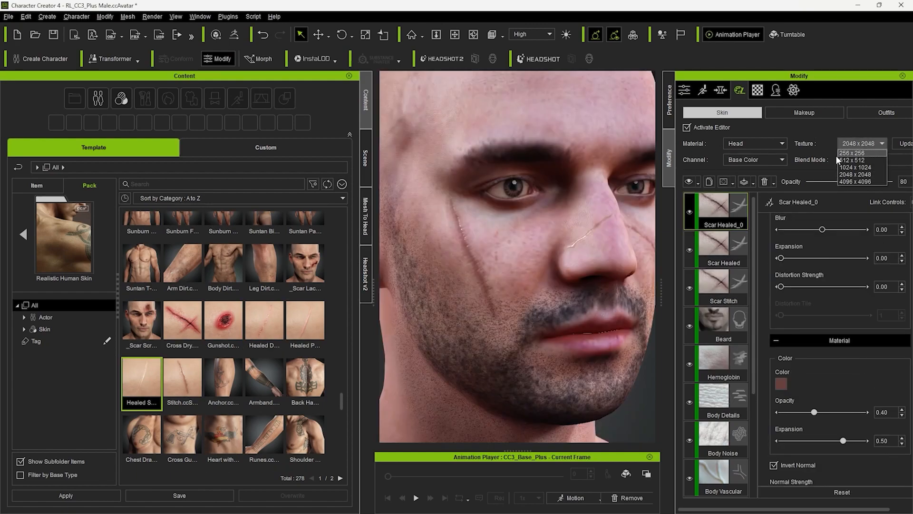
click(855, 182)
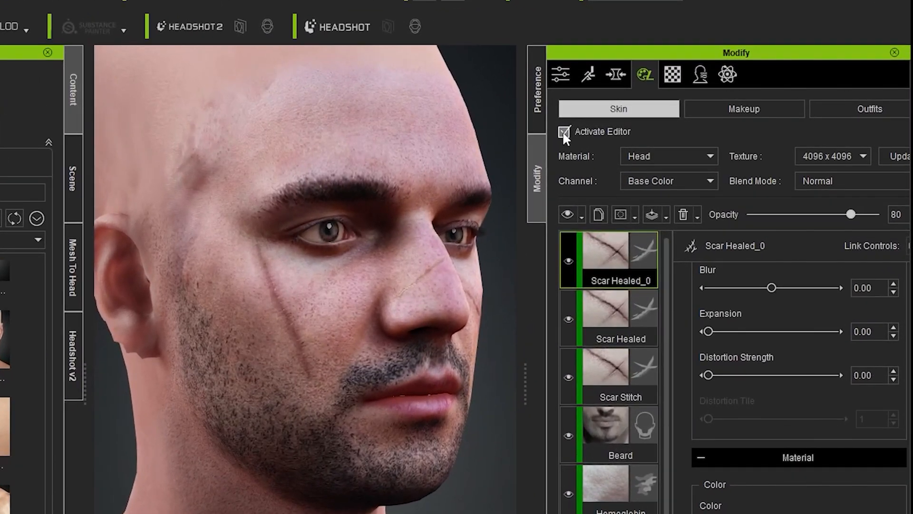
click(563, 133)
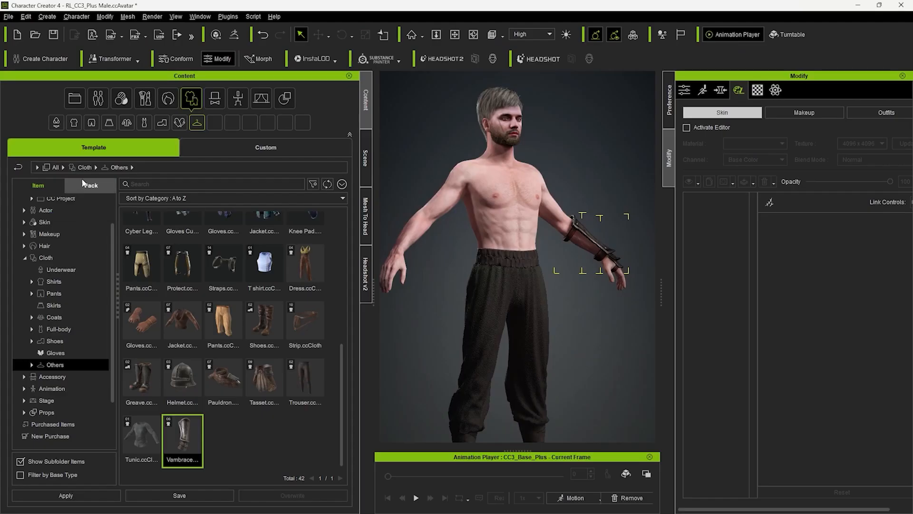
- Apply the Katana_Bushido_M motion from the Iconic Hero Motions pack to the character
click(599, 498)
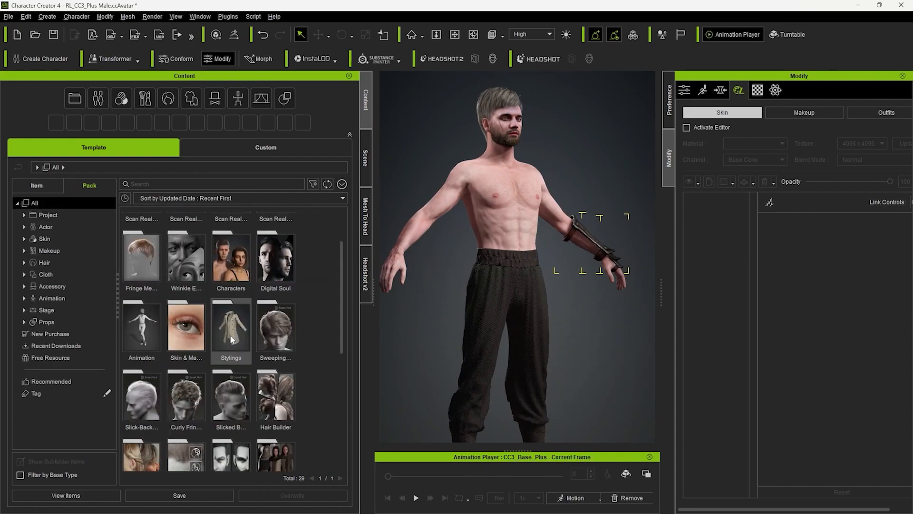
scroll(273, 310, up, 1)
double_click(284, 314)
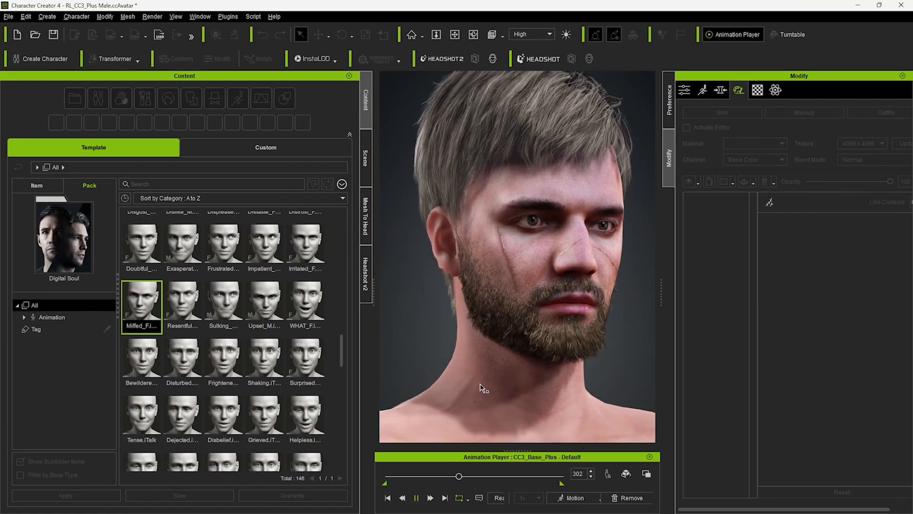
right_drag(480, 387, 457, 385)
scroll(458, 386, up, 3)
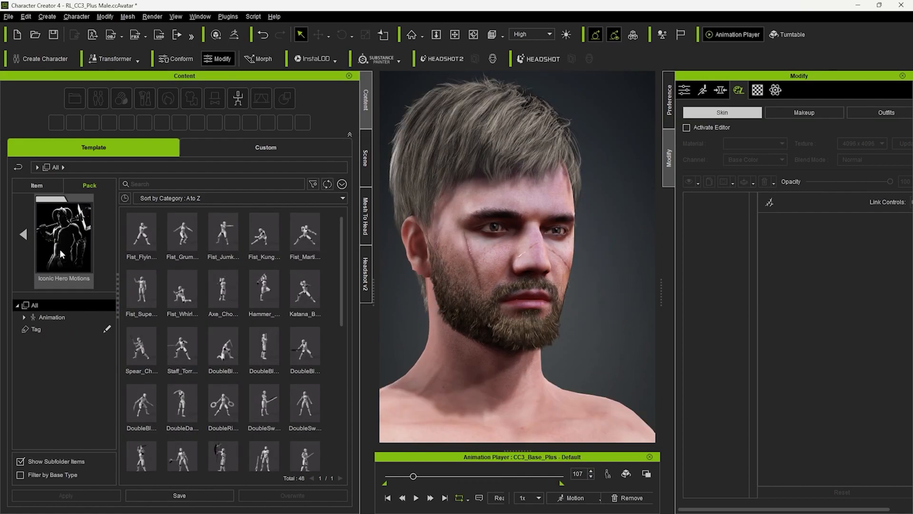
double_click(304, 291)
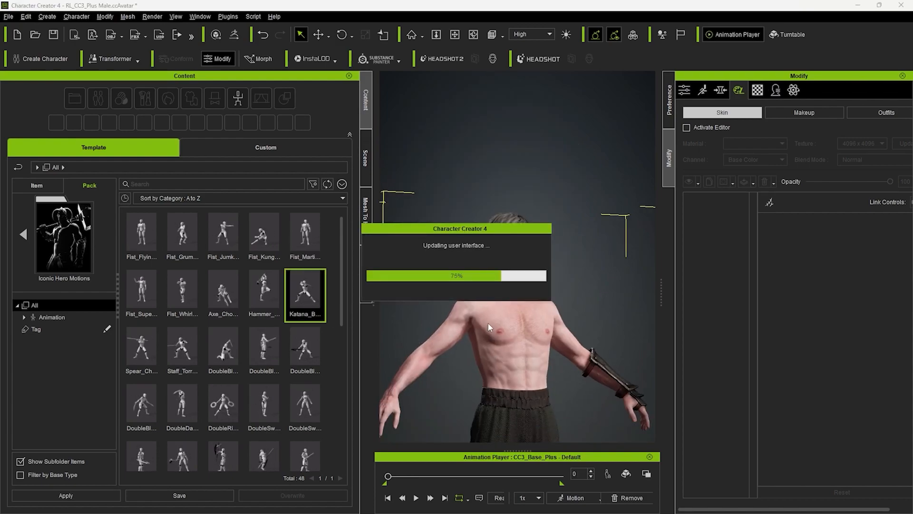
- Start an FBX export of the clothed character with Blender as the target tool preset
click(10, 17)
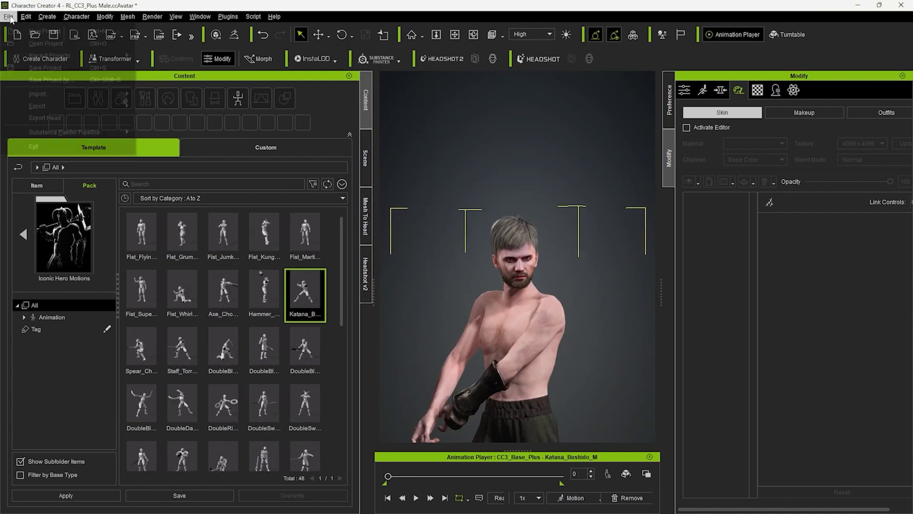
mouse_move(76, 109)
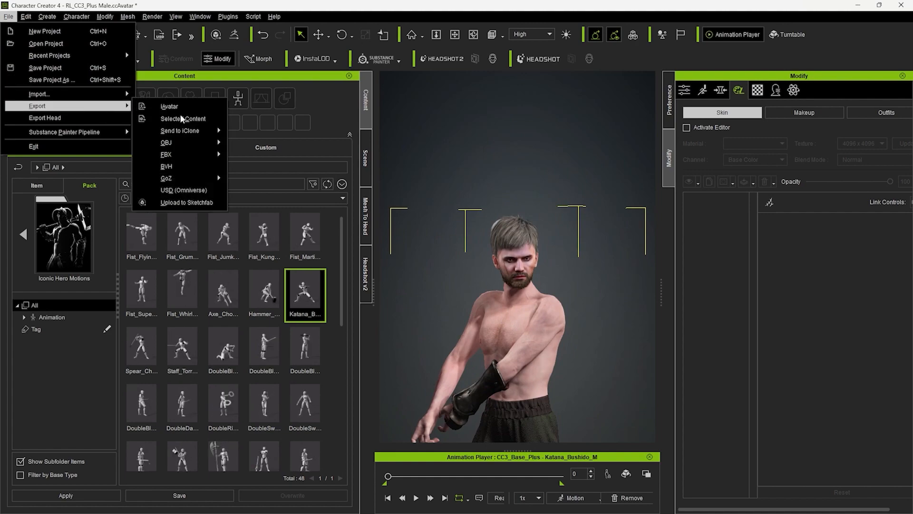
mouse_move(190, 154)
click(283, 166)
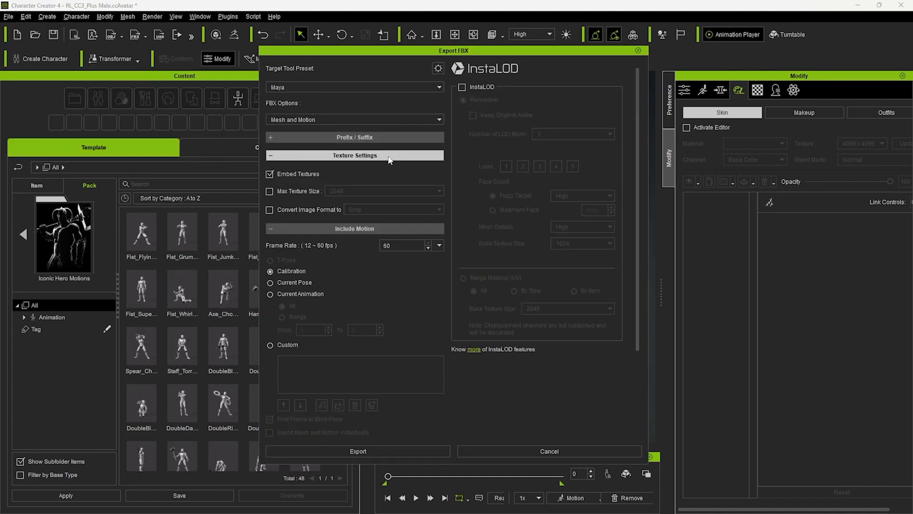
click(288, 87)
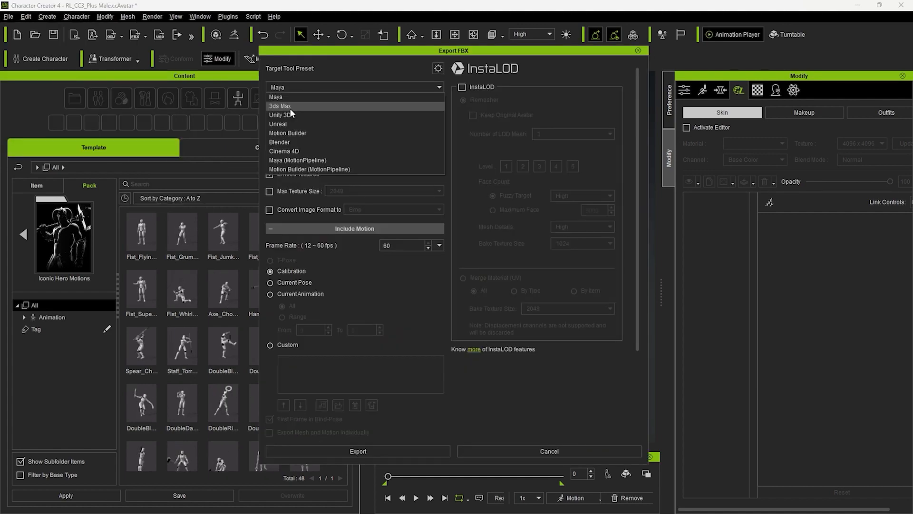
click(287, 141)
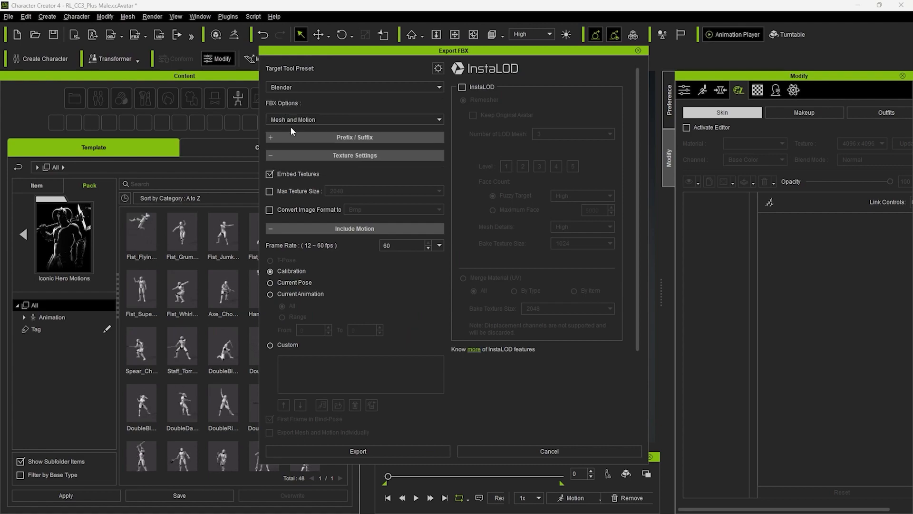
- Limit the exported textures to a maximum size of 4096 and convert their image format to Jpeg
click(271, 191)
click(352, 190)
click(344, 236)
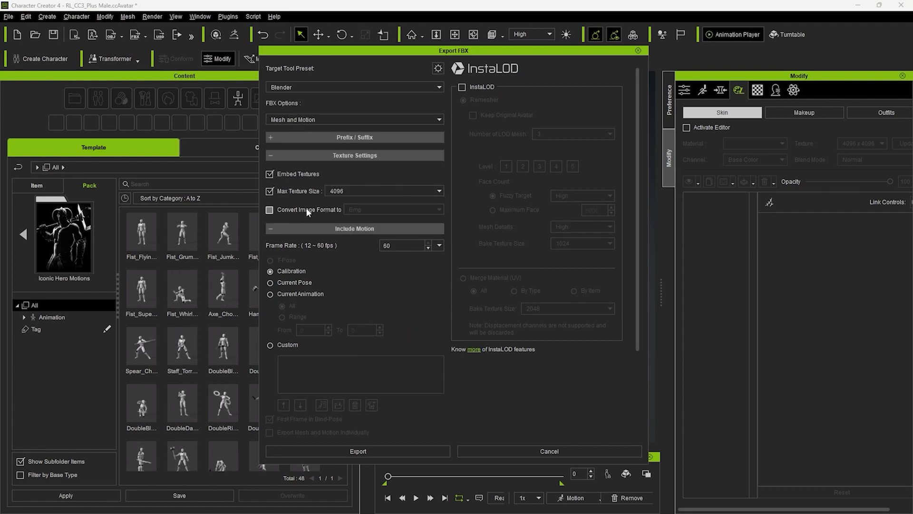
click(307, 207)
click(359, 209)
click(369, 231)
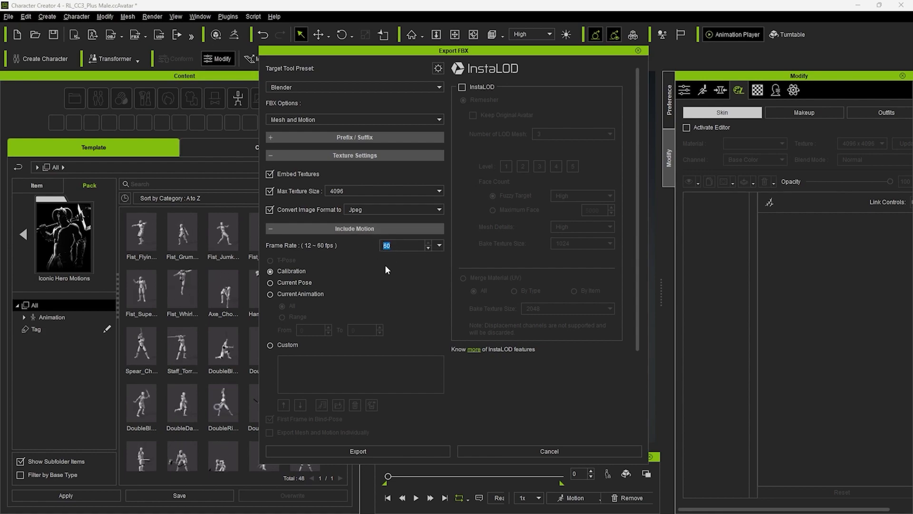
- Set the motion frame rate to 24 fps, include all of the current animation, and export the FBX
text(24)
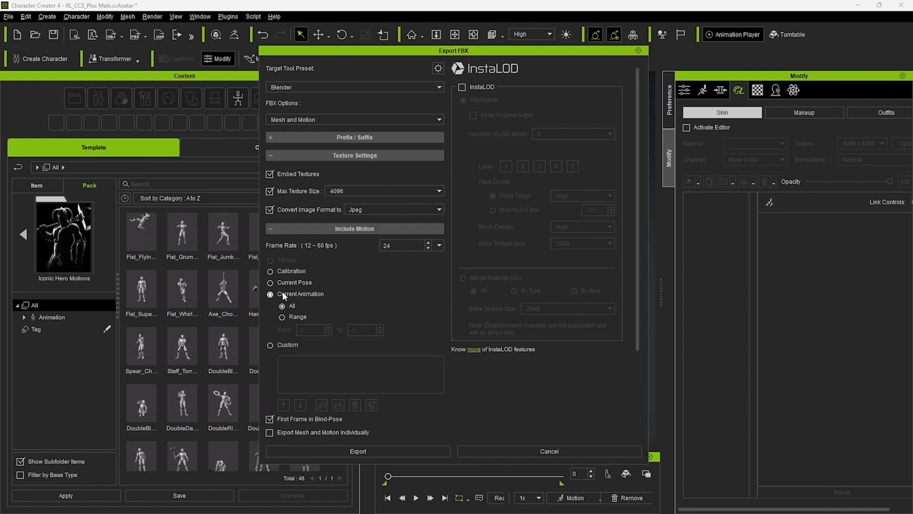
scroll(406, 327, down, 2)
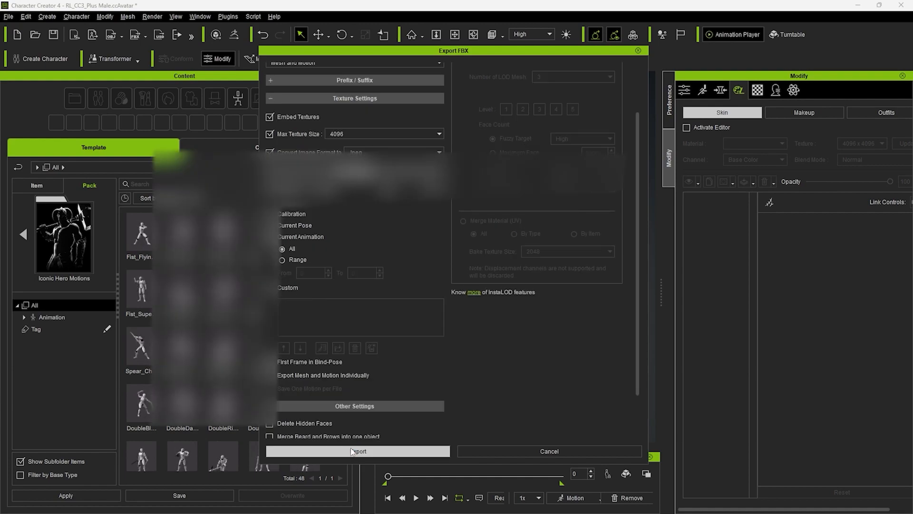
click(351, 451)
right_click(364, 294)
mouse_move(438, 370)
click(471, 381)
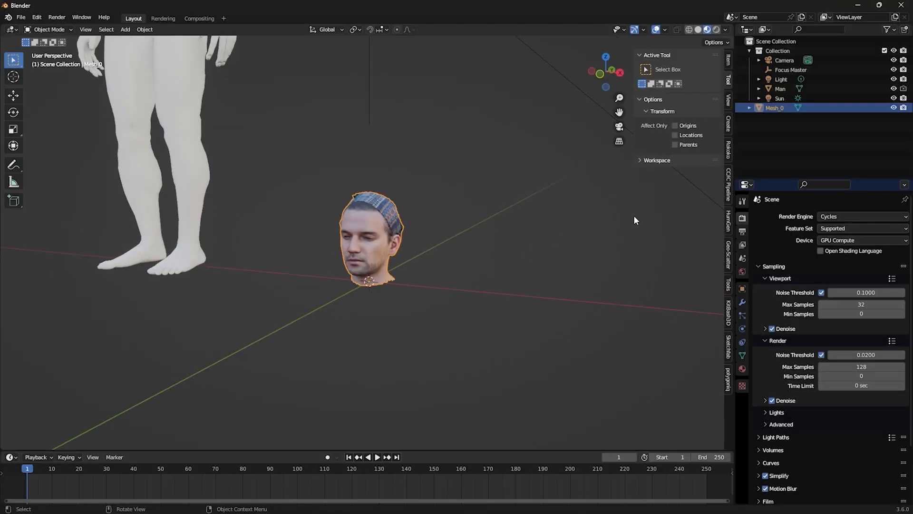
- Switch to Blender and import the exported character with its animation through the CC/iC Pipeline add-on
click(728, 186)
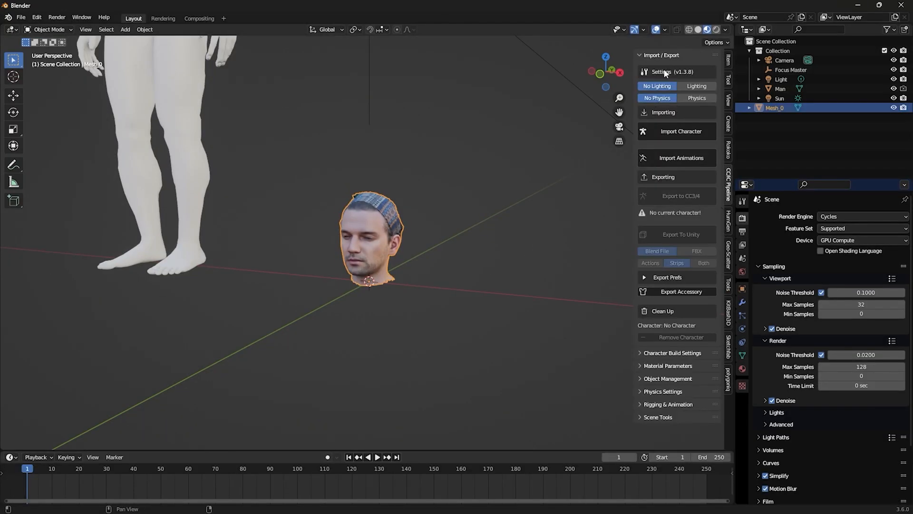
click(655, 138)
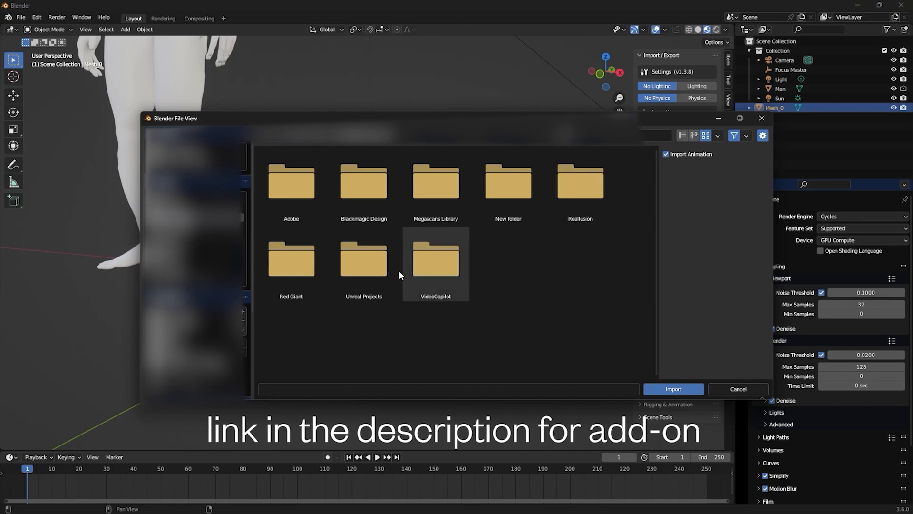
scroll(232, 373, down, 4)
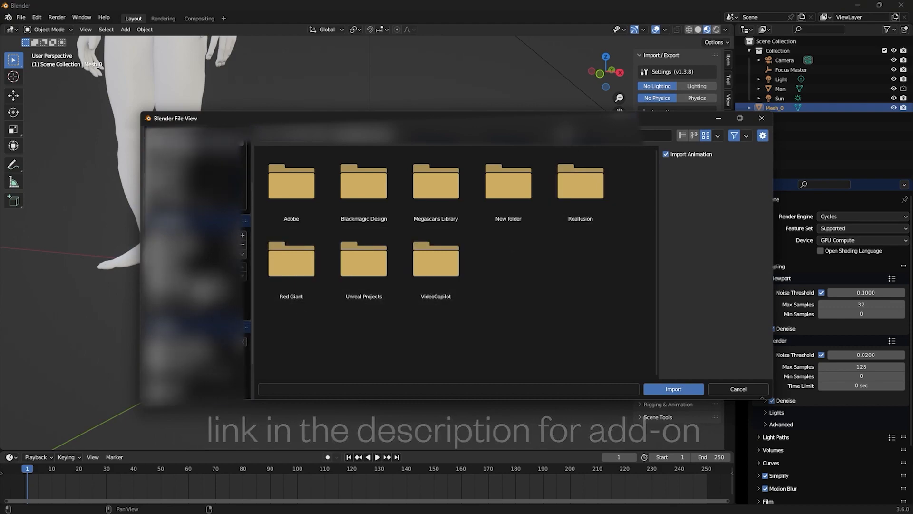
click(204, 287)
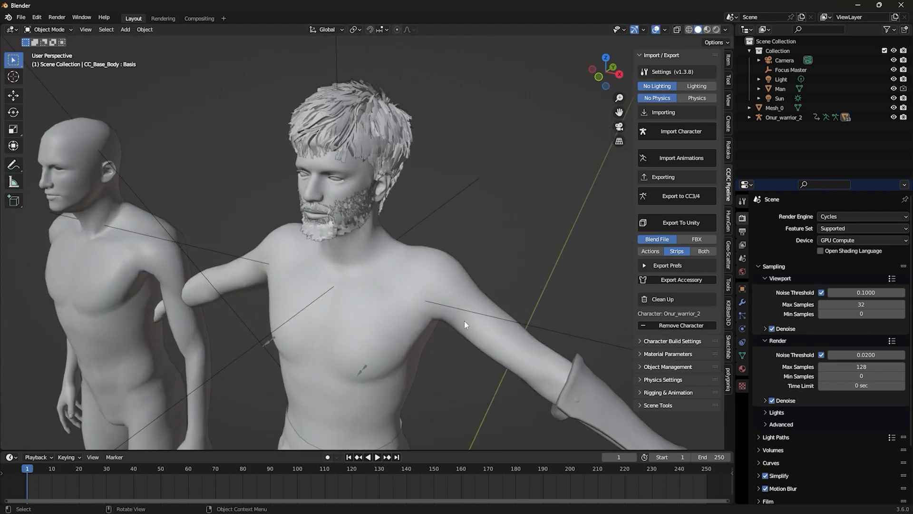
click(464, 320)
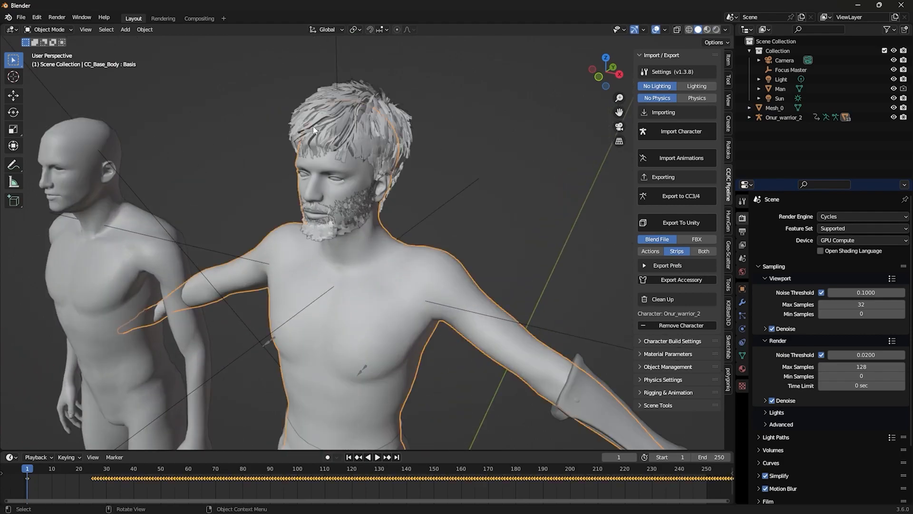
- Show the Shader Editor beside the 3D viewport without its sidebar and give the world background a cloudy-sky environment
click(541, 29)
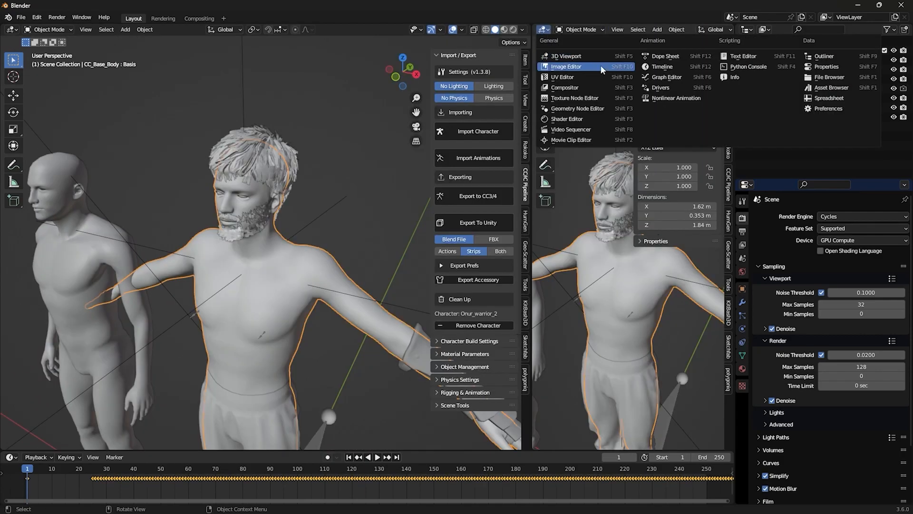
click(568, 119)
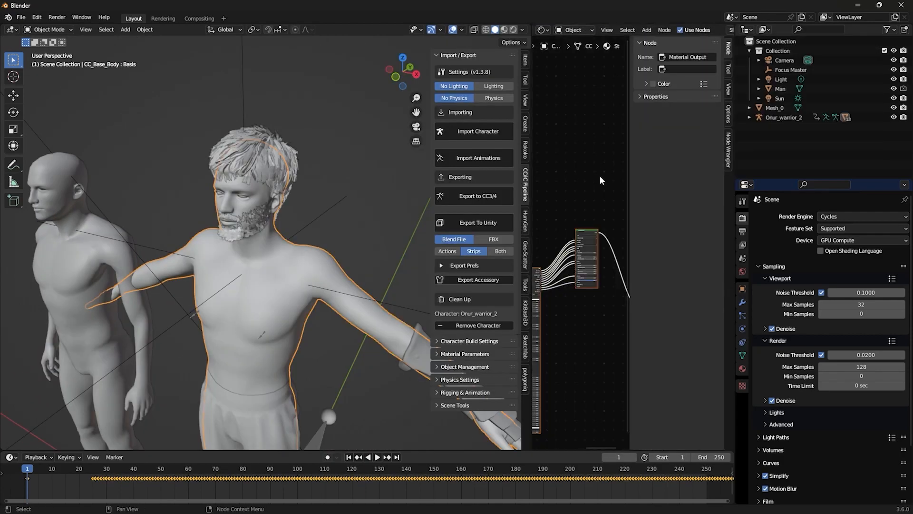
key(n)
scroll(601, 179, down, 3)
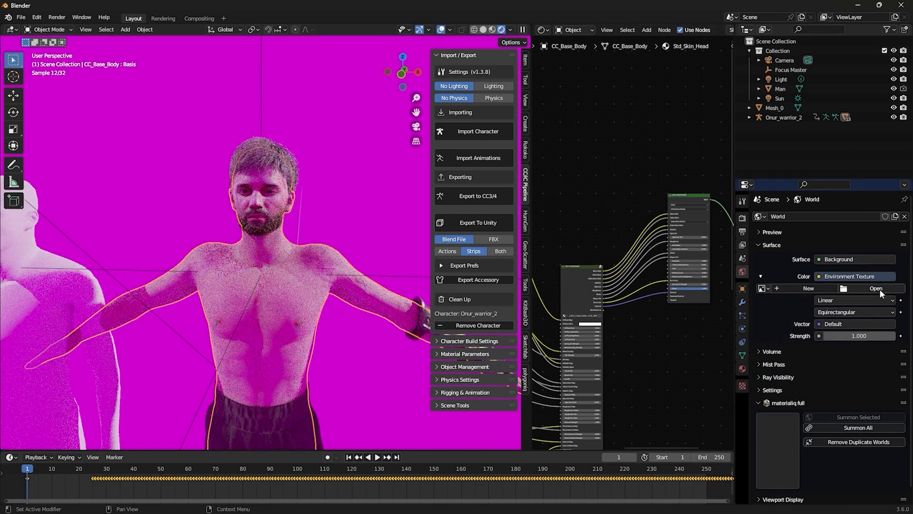
click(880, 289)
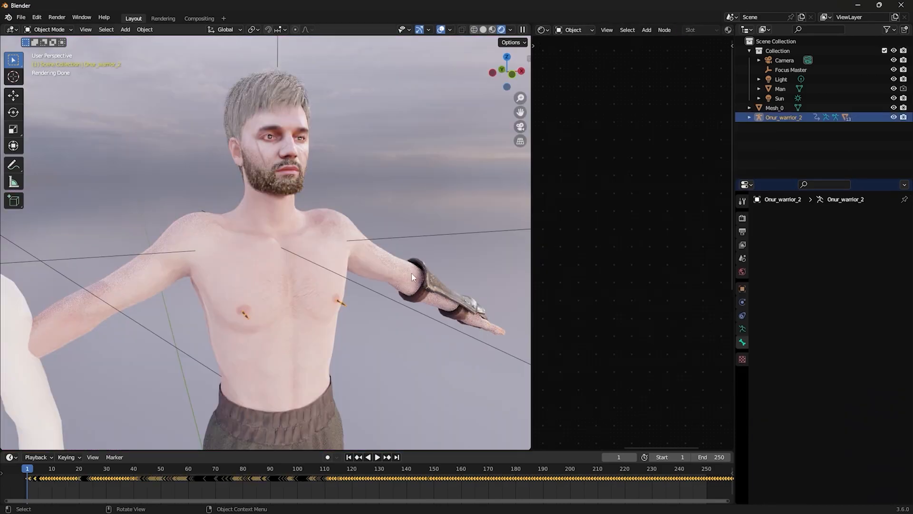
- Display the character's armature as Stick bones drawn in front of the mesh
click(740, 330)
click(791, 342)
click(842, 358)
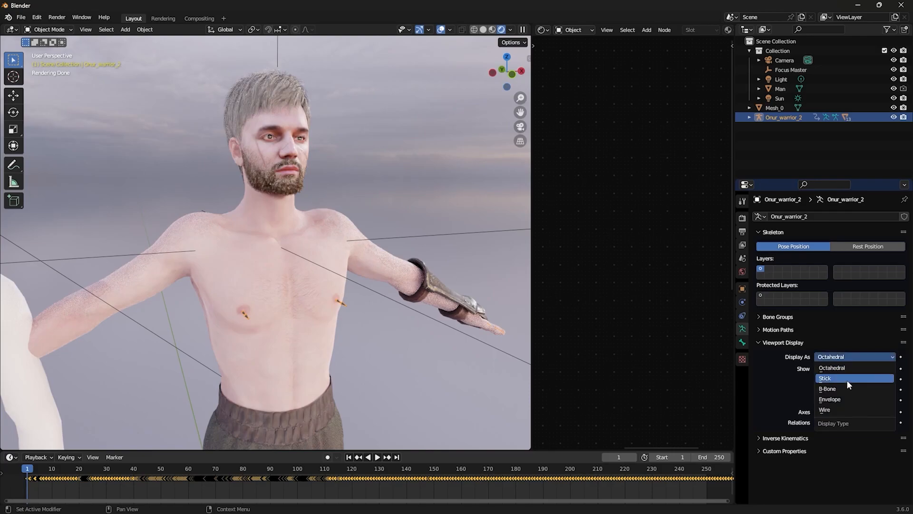
click(837, 379)
click(822, 399)
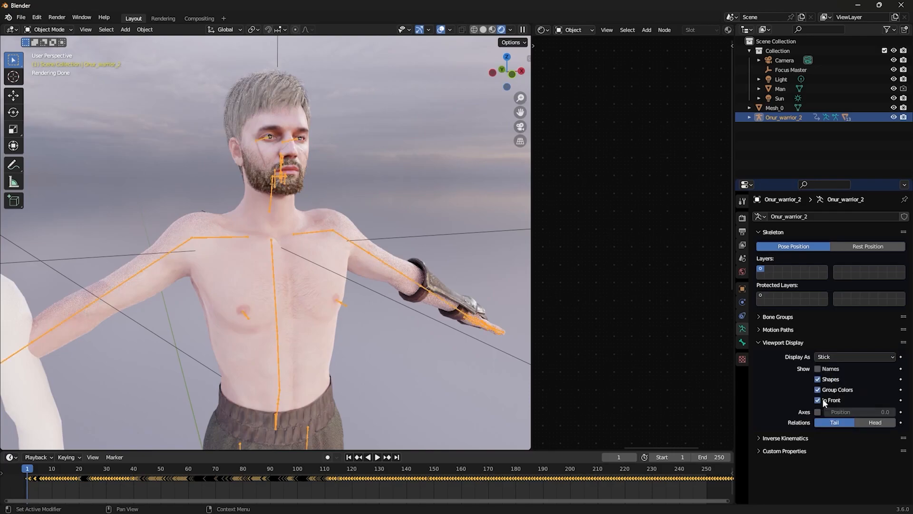
click(455, 251)
middle_drag(451, 248, 321, 243)
click(321, 246)
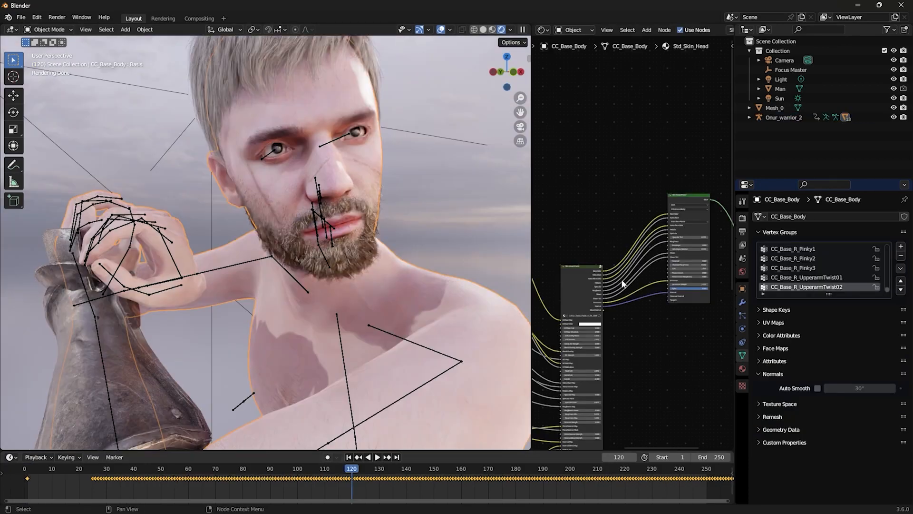
- Set the Specular Map value of the Std_Skin_Head material to 0.01 and move on to the Std_Skin_Body material
scroll(657, 302, up, 8)
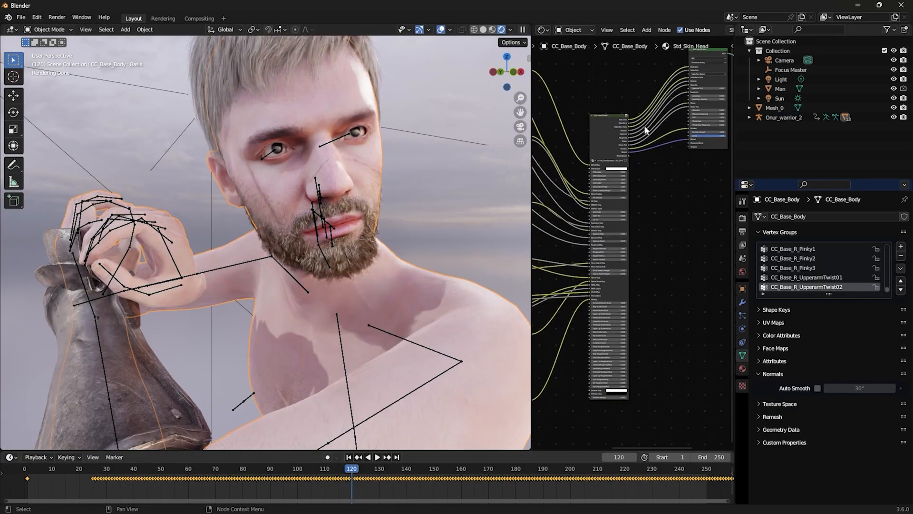
scroll(657, 302, up, 3)
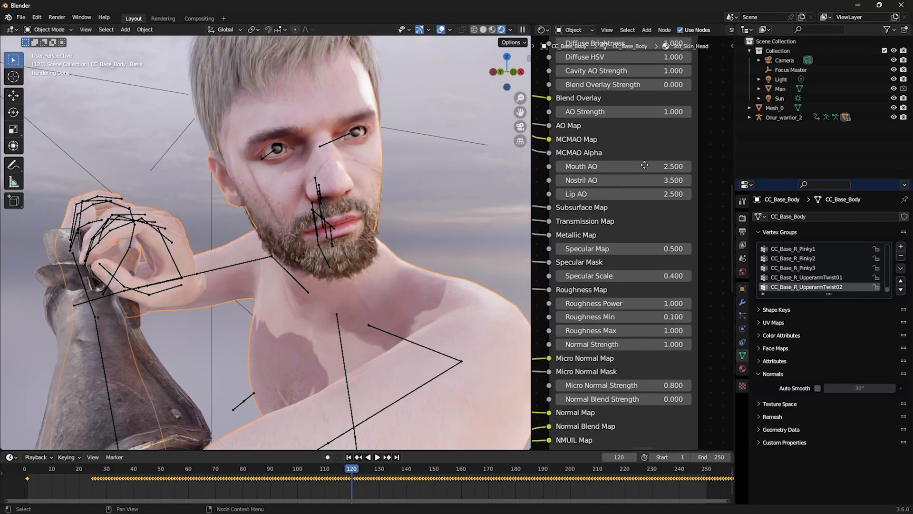
click(743, 368)
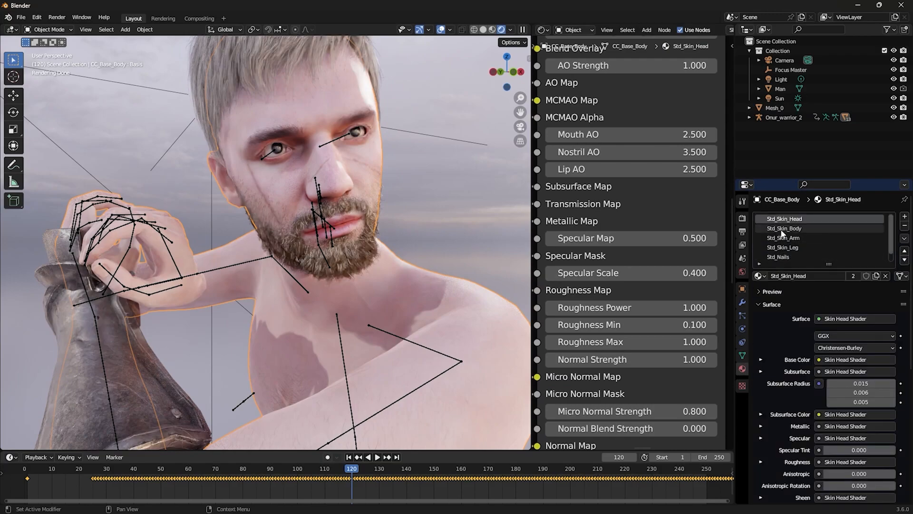
click(627, 239)
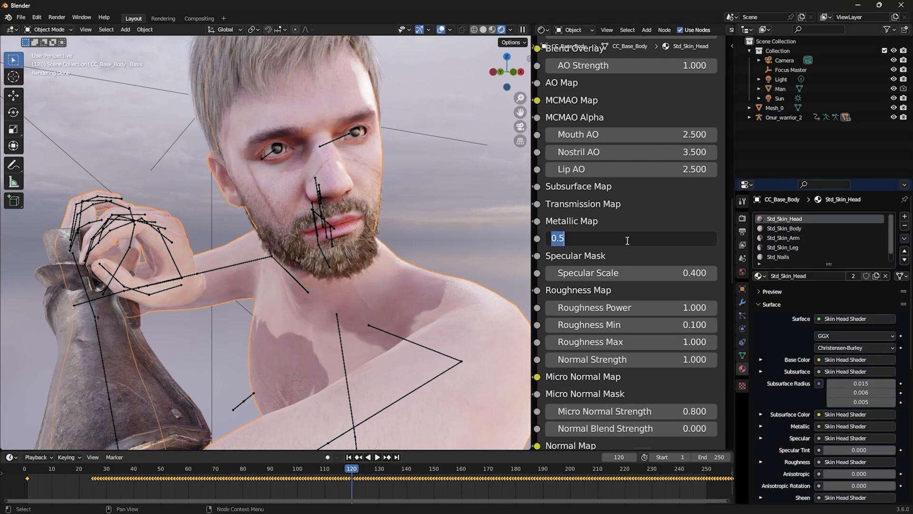
text(.01)
key(Return)
click(797, 227)
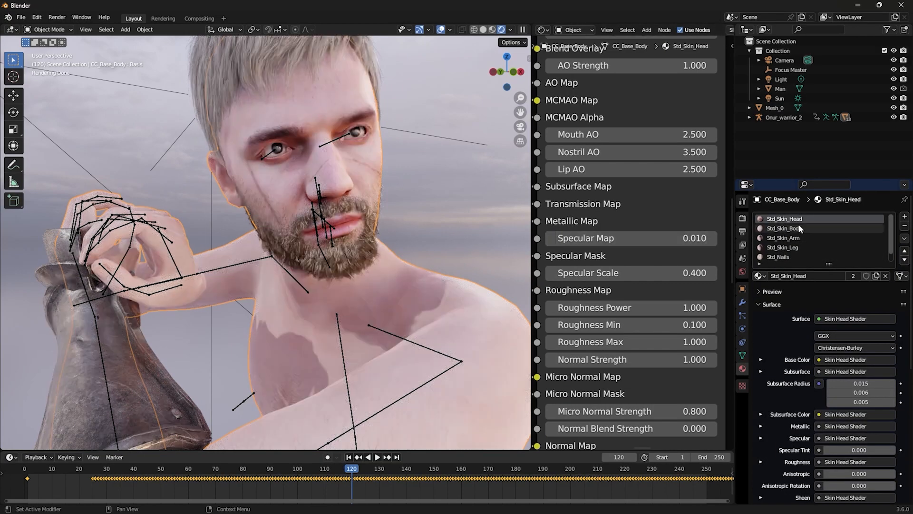
- Rebuild the eye object's selected materials as Basic materials through the add-on's Character Build Settings, with more viewport space beside the Shader Editor
middle_drag(683, 200, 684, 264)
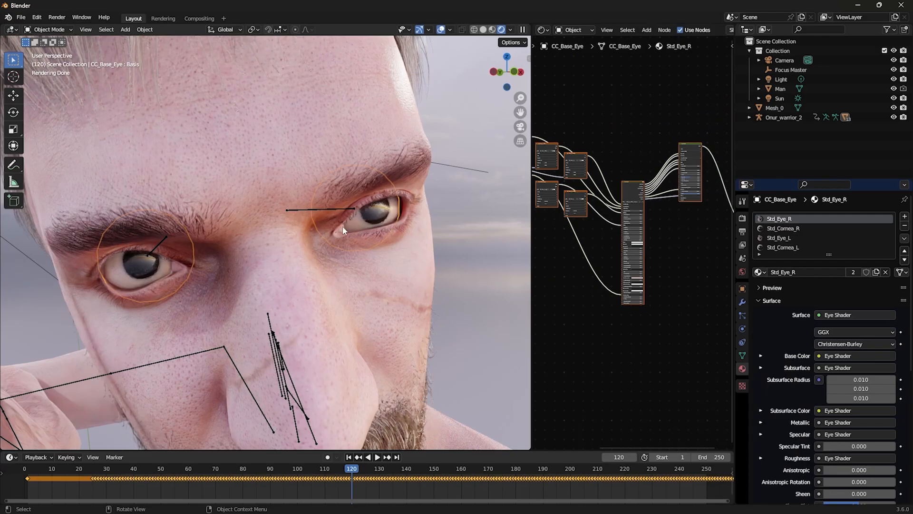
middle_drag(344, 230, 371, 219)
drag(531, 218, 575, 223)
key(n)
click(522, 341)
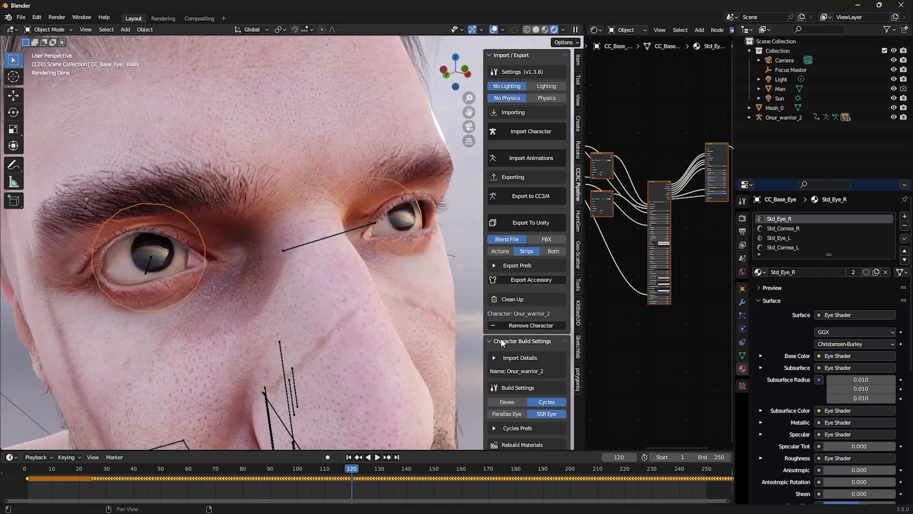
scroll(535, 333, down, 8)
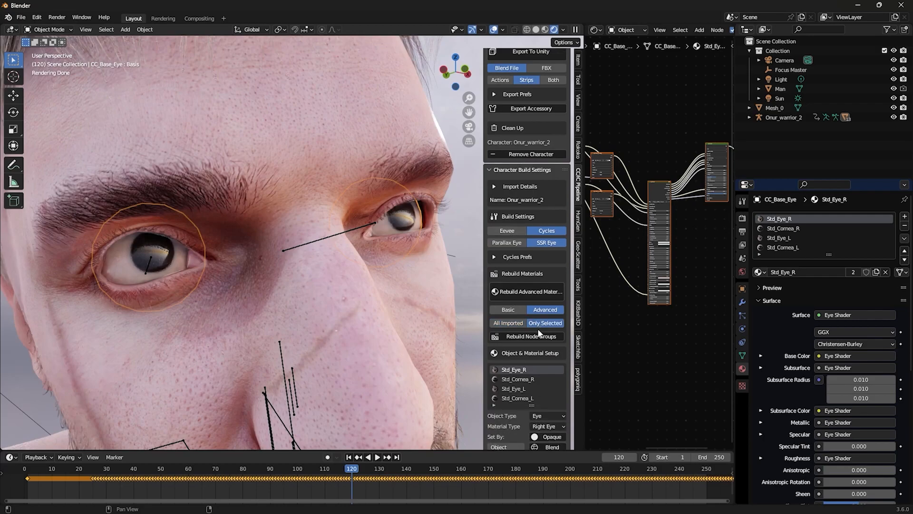
click(512, 310)
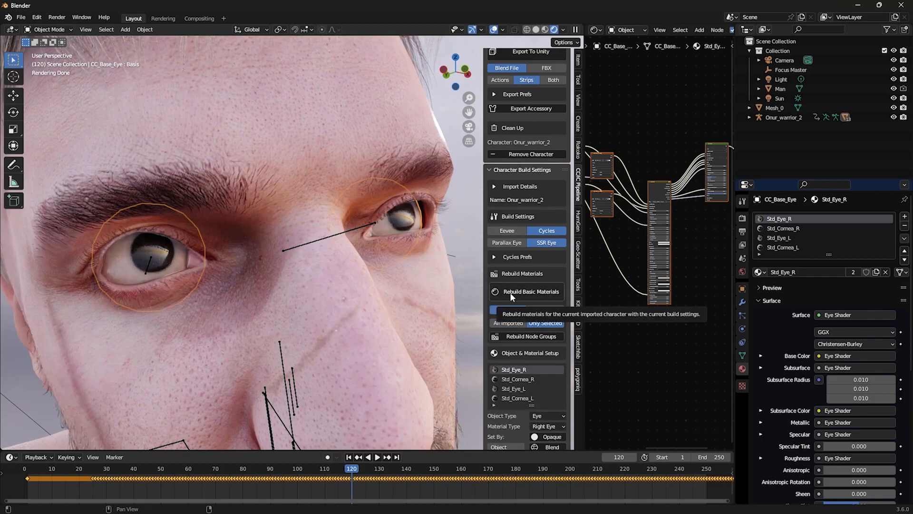
click(511, 294)
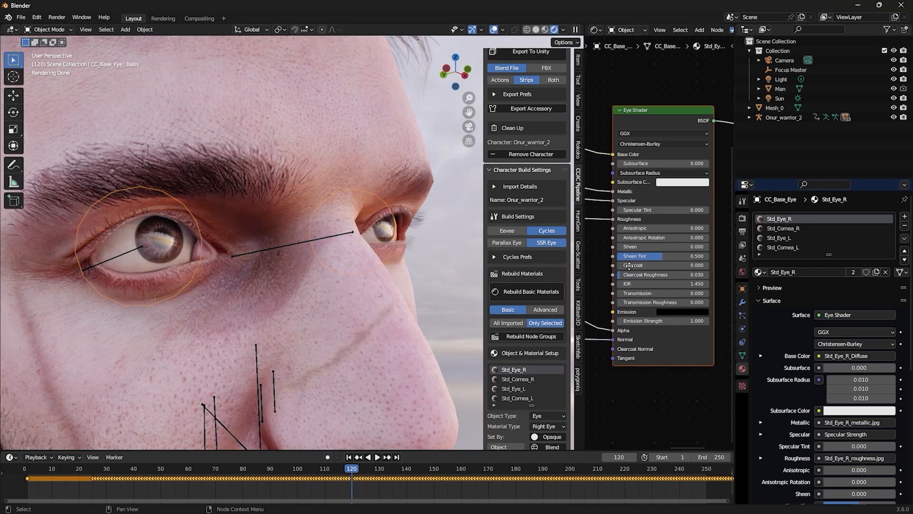
- Set the Clearcoat of the Std_Eye_R material's Eye Shader to 1.000 and move on to the Std_Cornea_R material
scroll(620, 275, up, 2)
drag(627, 272, 701, 270)
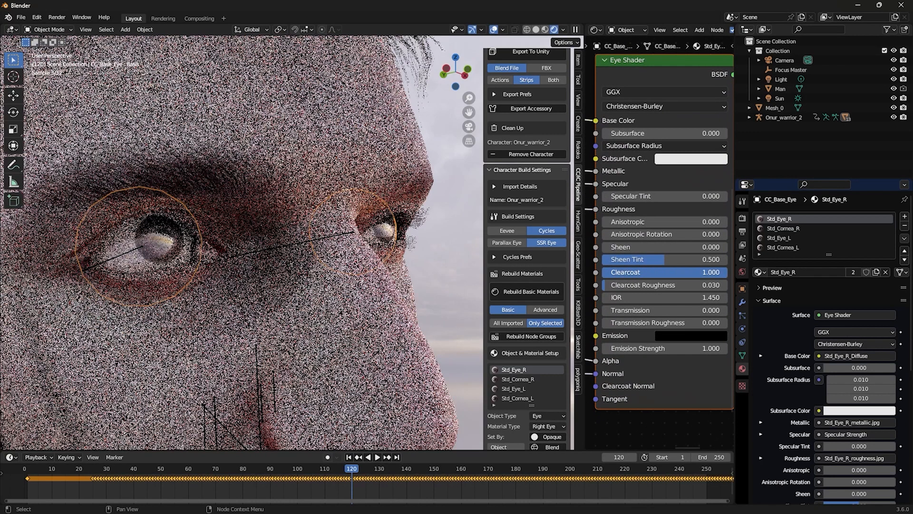
click(782, 229)
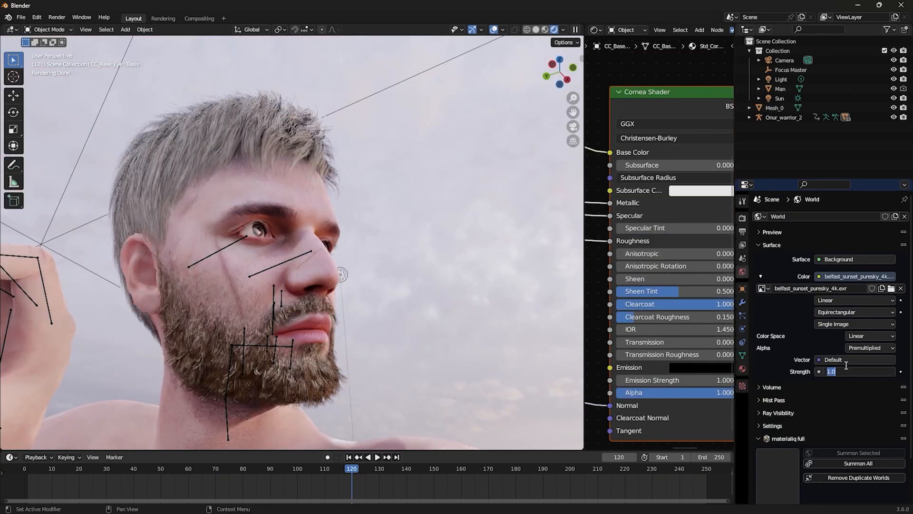
- Set the strength of the world's sky background to 0.1 and inspect the head under the dimmer lighting
text(0.1)
key(Return)
middle_drag(430, 221, 286, 256)
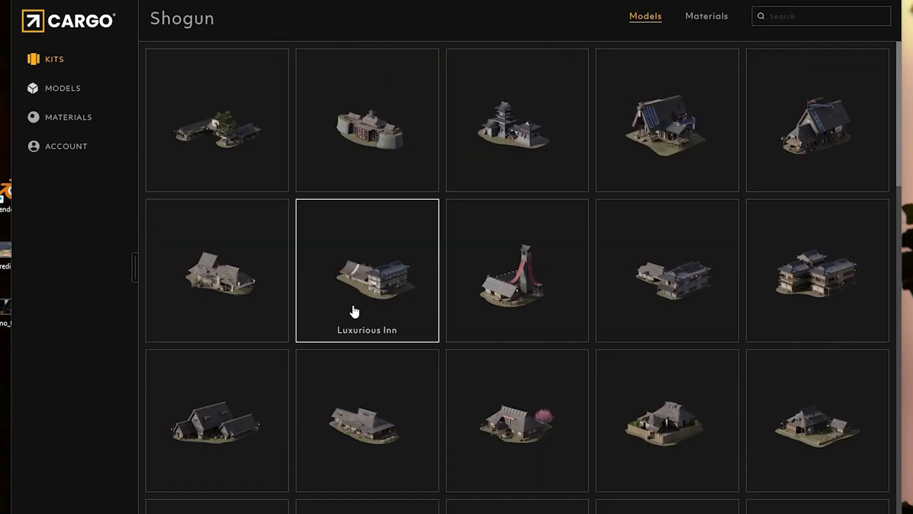
scroll(354, 312, down, 5)
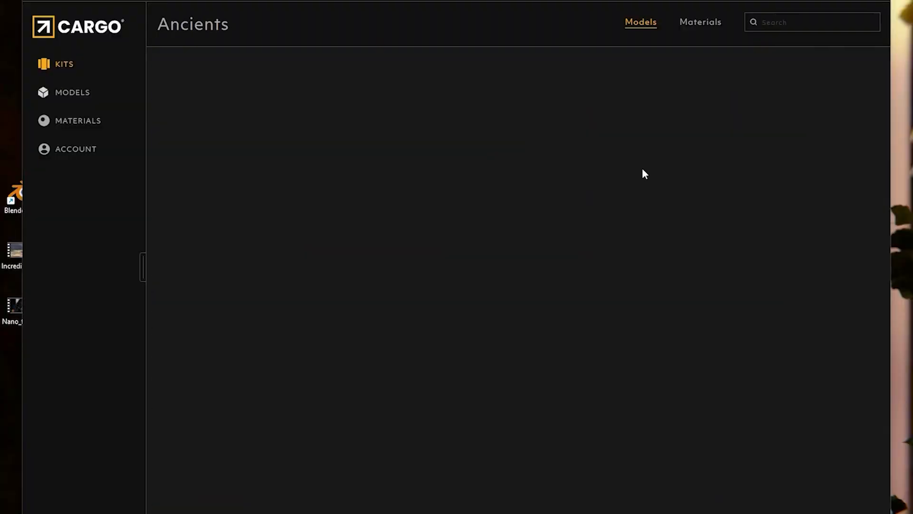
scroll(522, 269, down, 3)
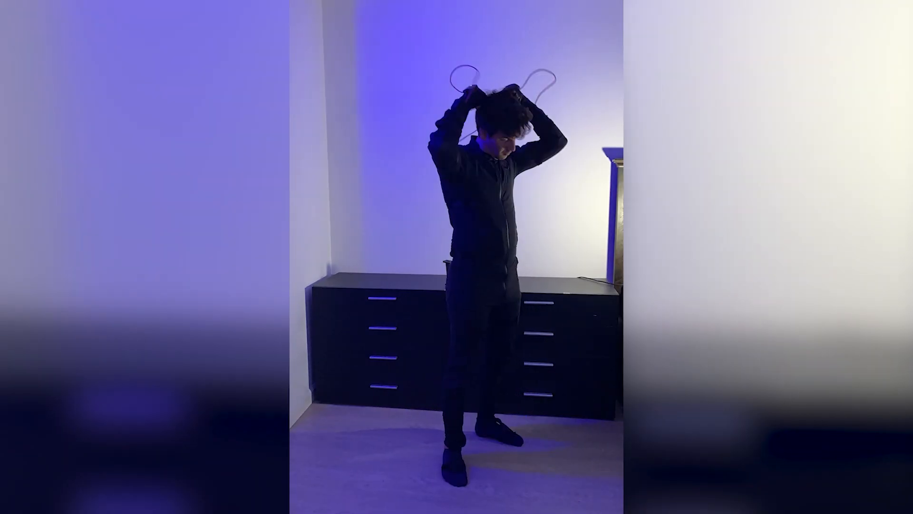